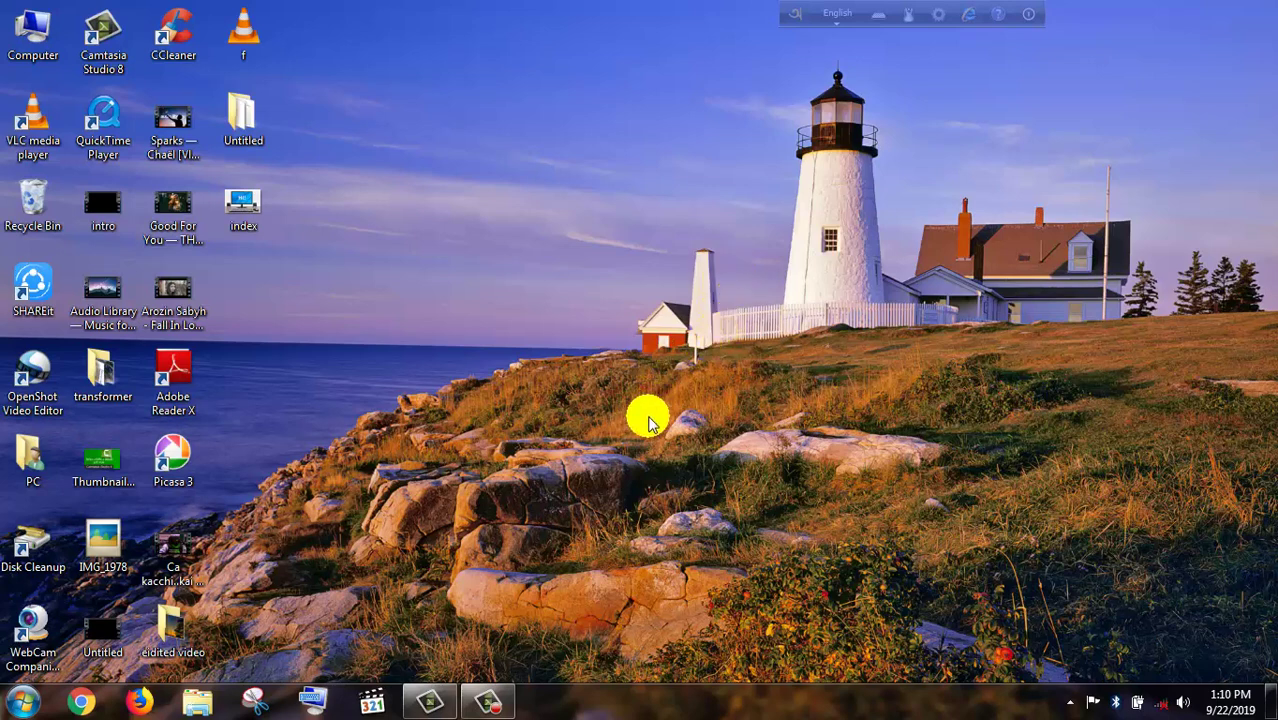
Switch to Camtasia Studio and import the MVI_1888 video from the youtube video > New folder directory on drive F
click(434, 701)
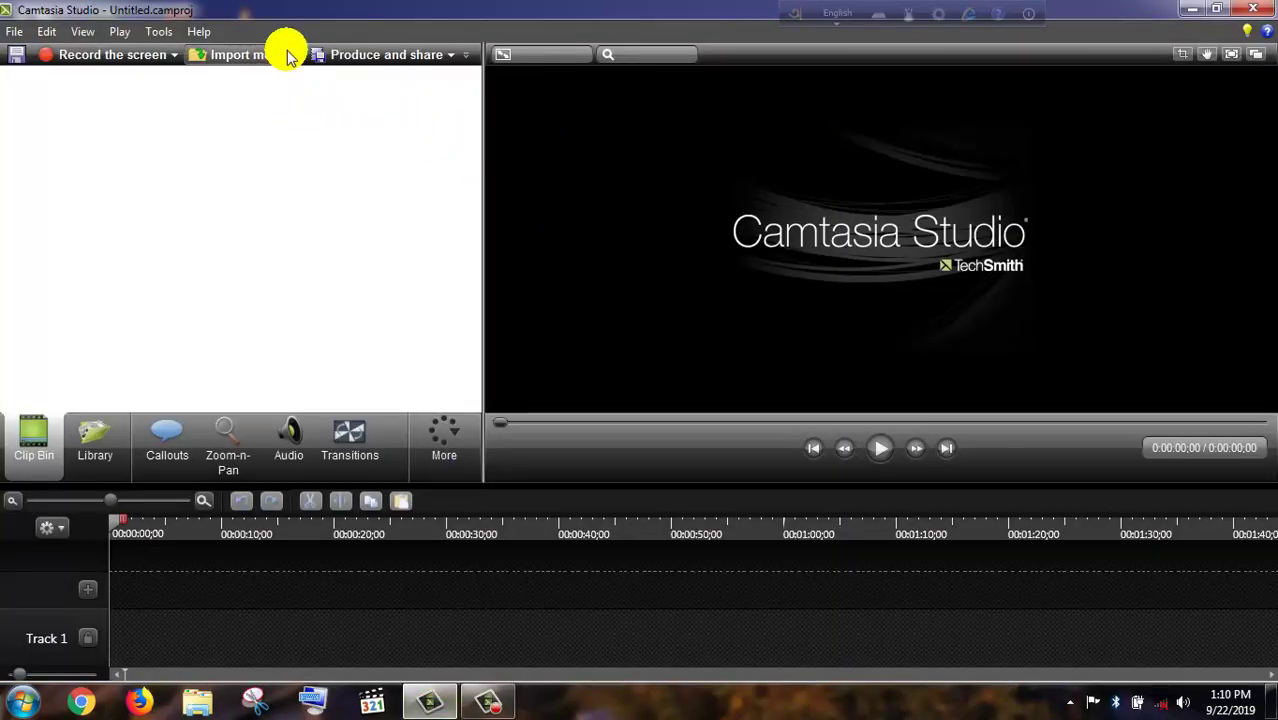
click(287, 55)
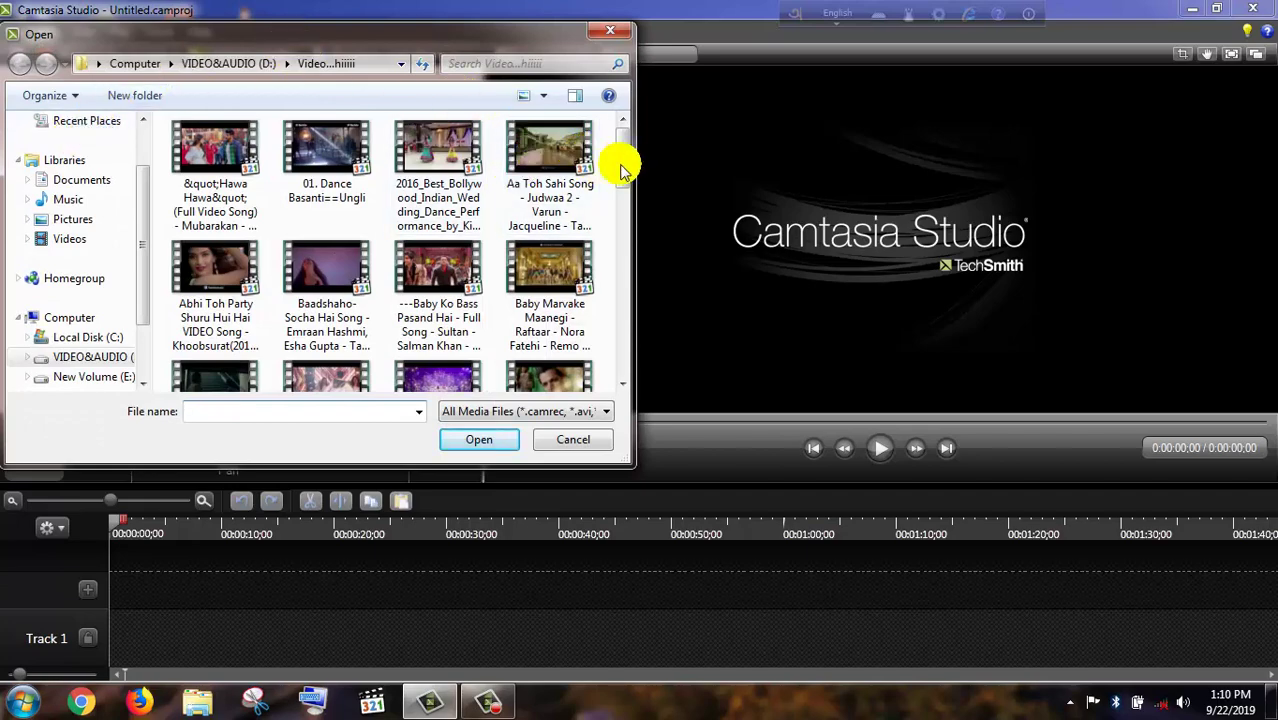
drag(624, 163, 580, 135)
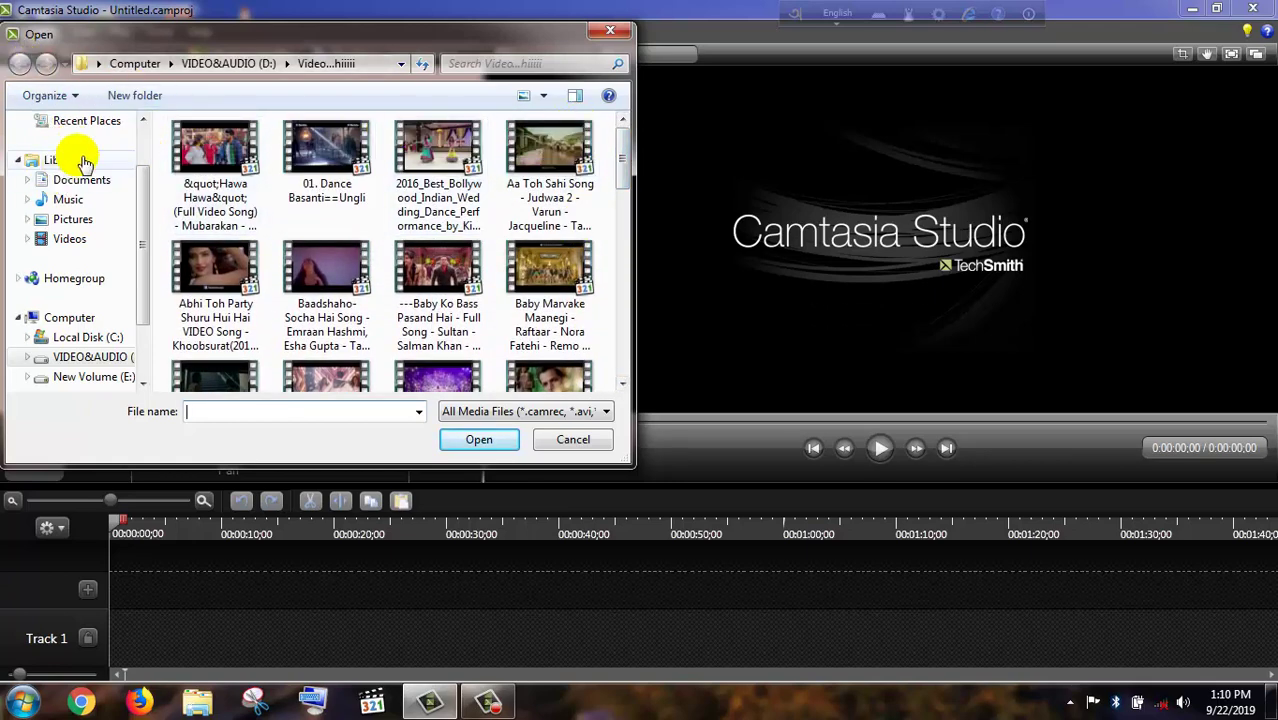
scroll(138, 322, down, 1)
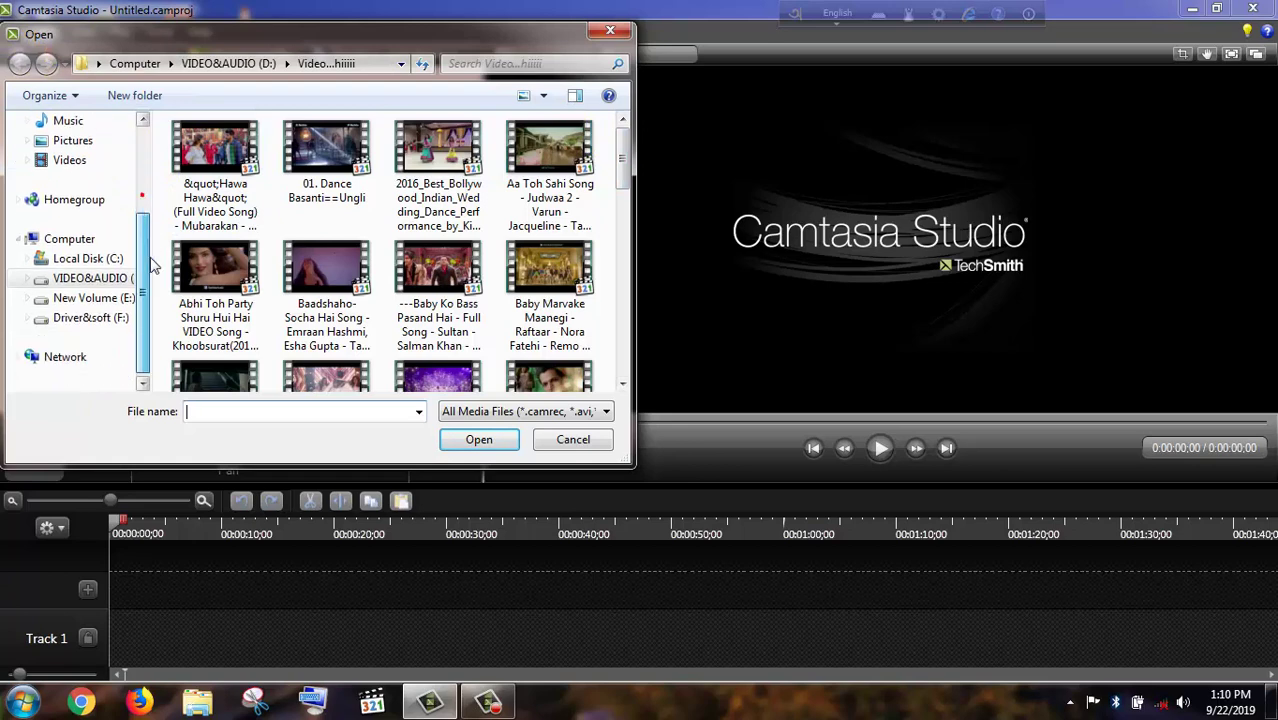
click(112, 319)
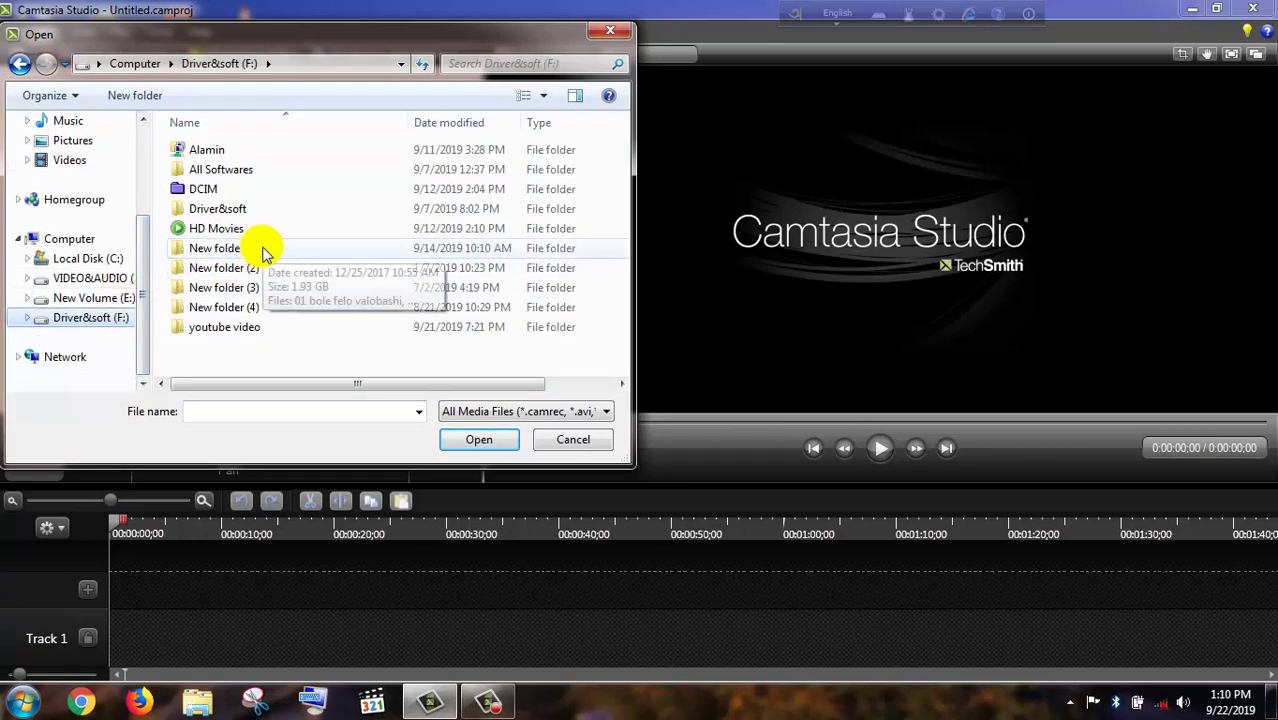
double_click(265, 325)
double_click(222, 200)
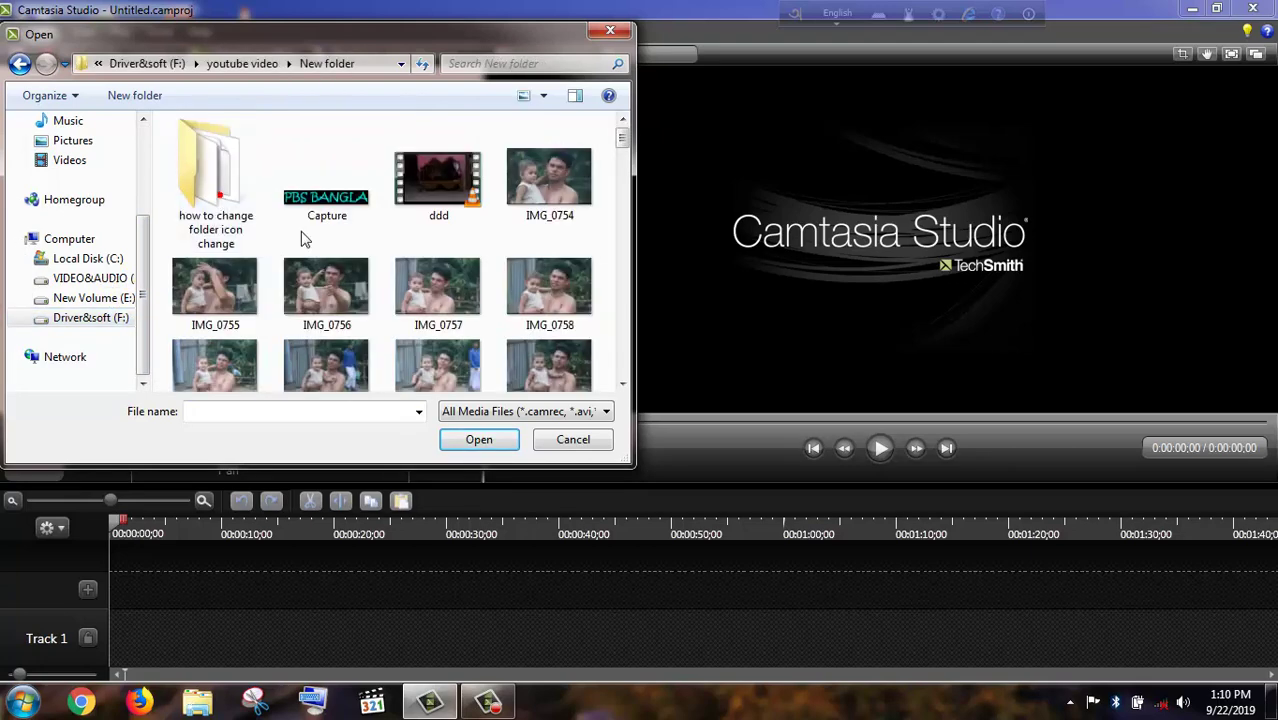
scroll(410, 252, down, 3)
scroll(424, 250, down, 15)
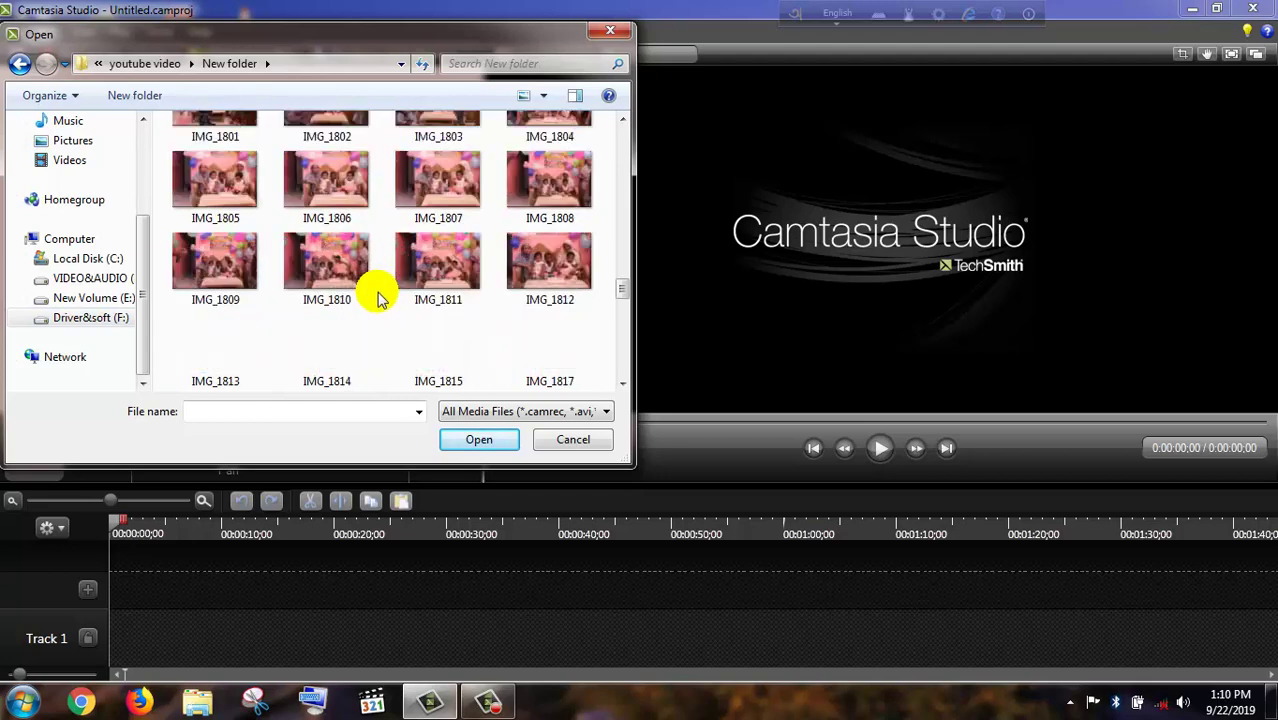
click(435, 236)
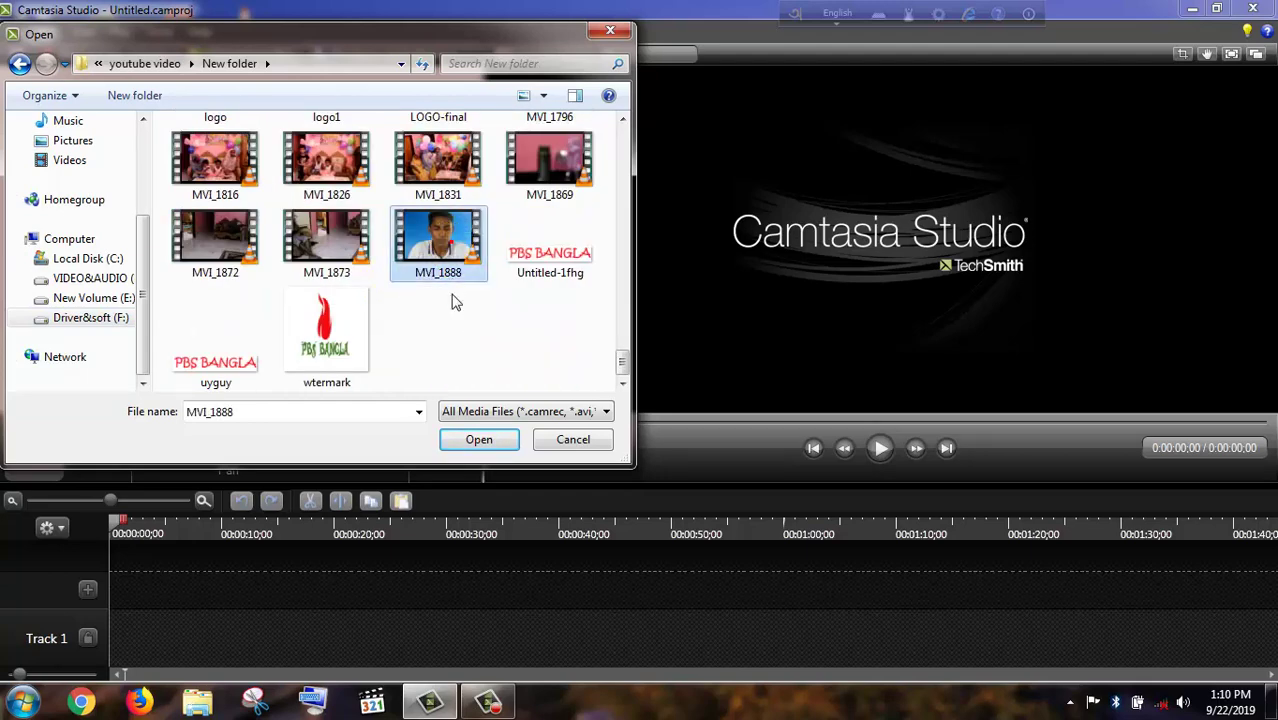
click(474, 443)
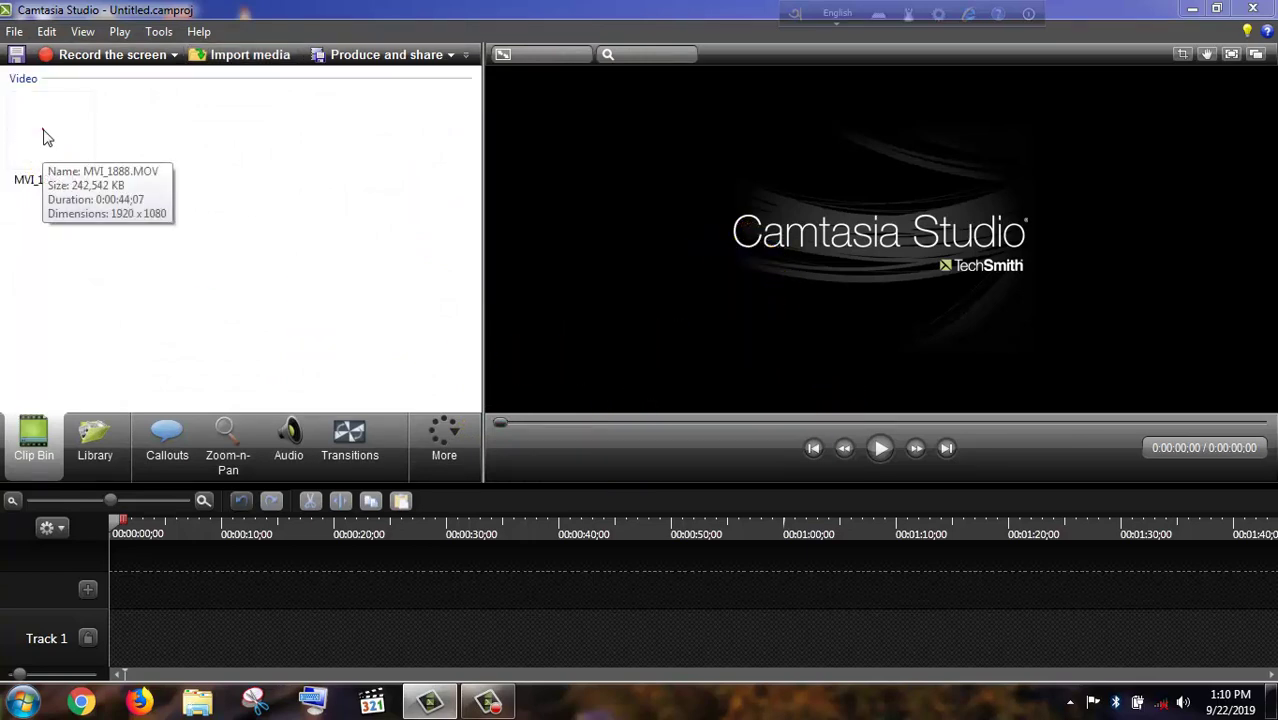
Place the MVI_1888.MOV clip on Track 1 of the timeline
drag(43, 135, 181, 555)
drag(175, 612, 176, 612)
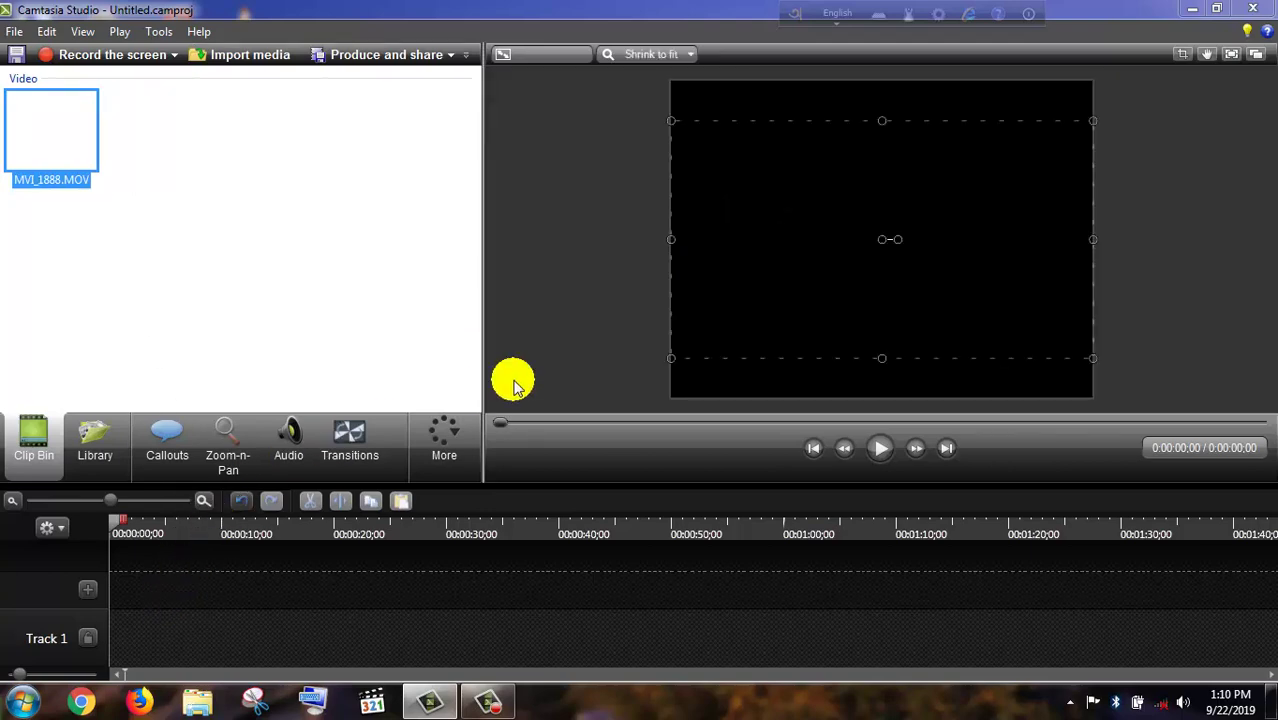
click(282, 643)
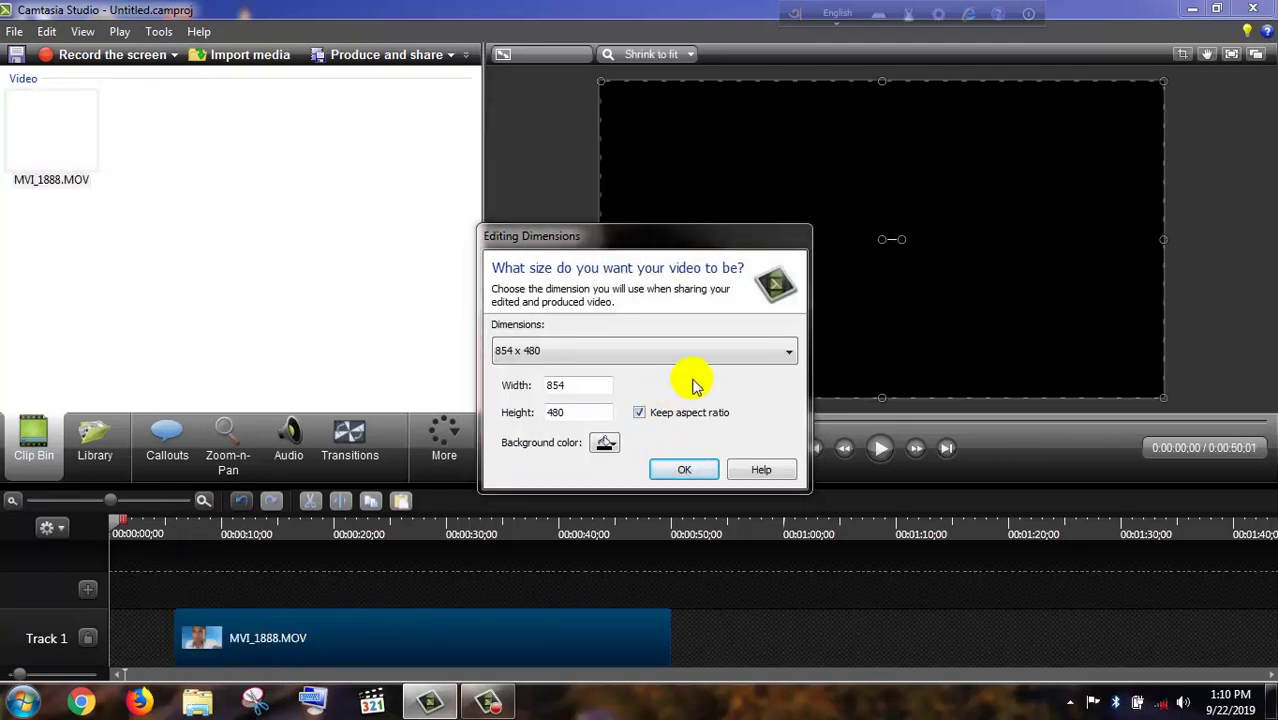
Set the editing dimensions to 1280 x 720 for YouTube & Screencast (16:9) and move the clip to the start of Track 1
click(750, 351)
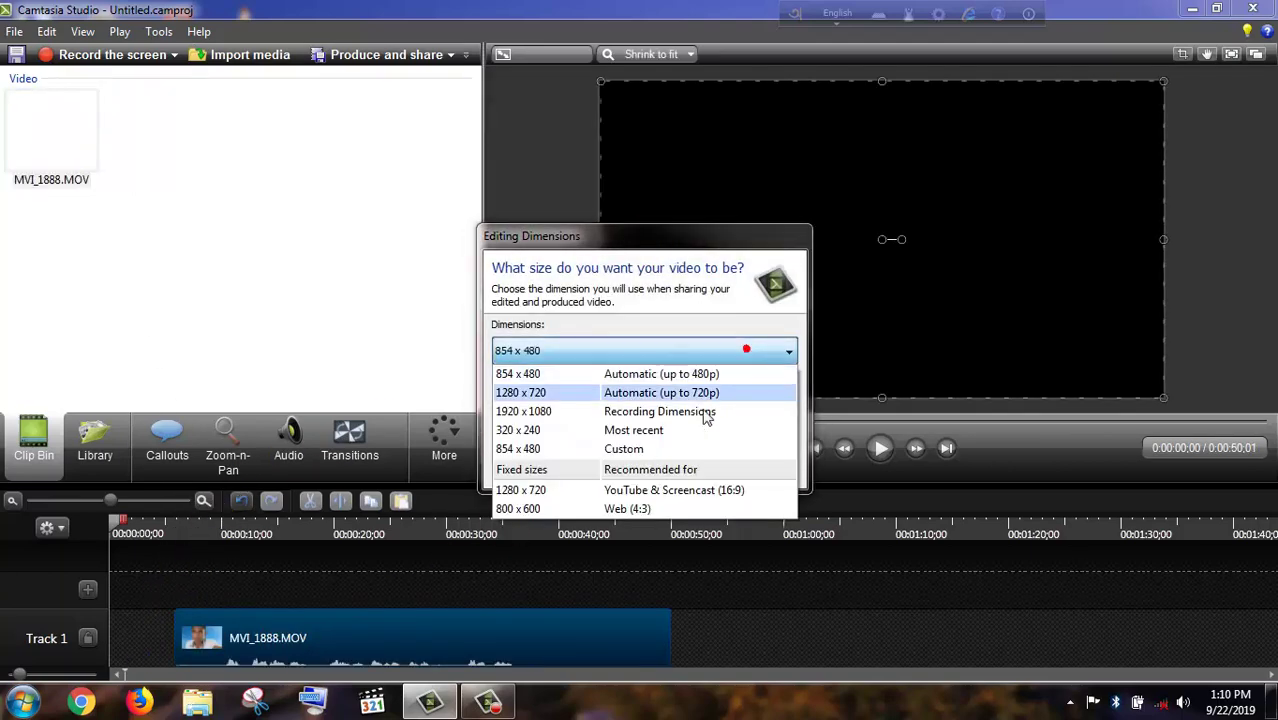
click(650, 490)
click(680, 465)
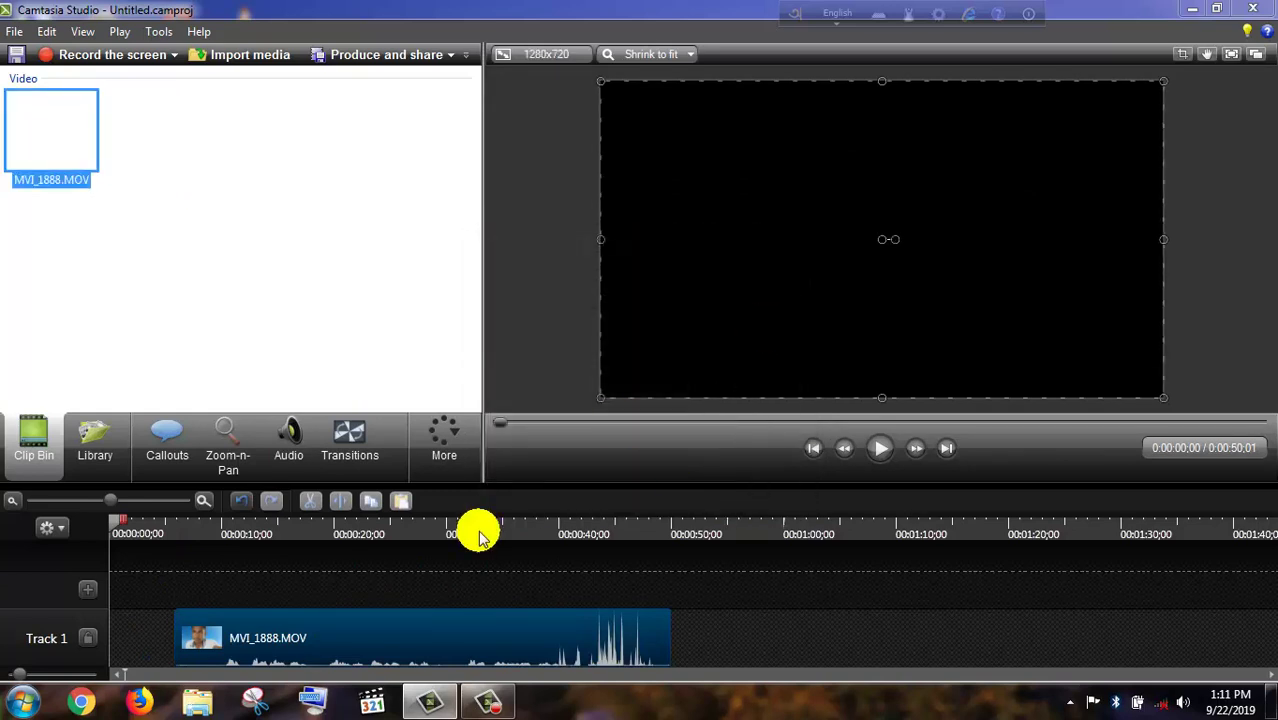
drag(394, 628, 330, 628)
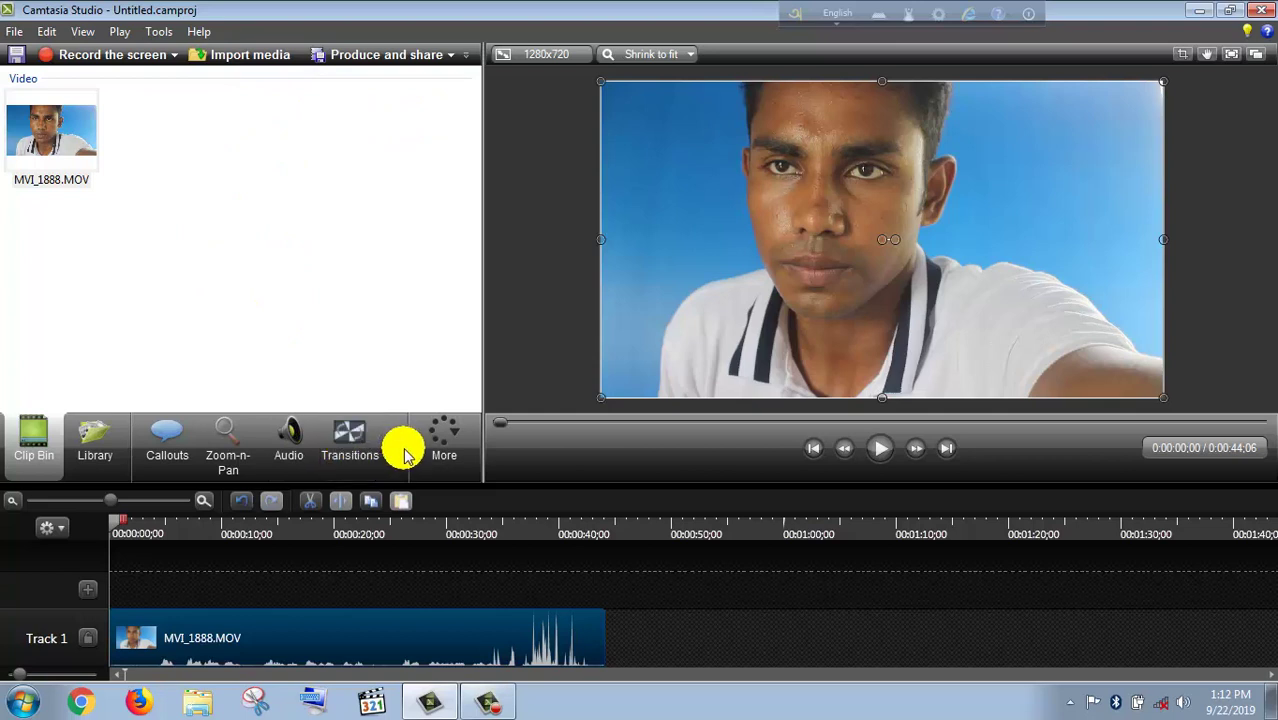
Apply the Remove a color visual effect to the clip with the blue background color and preview the first few seconds
click(443, 440)
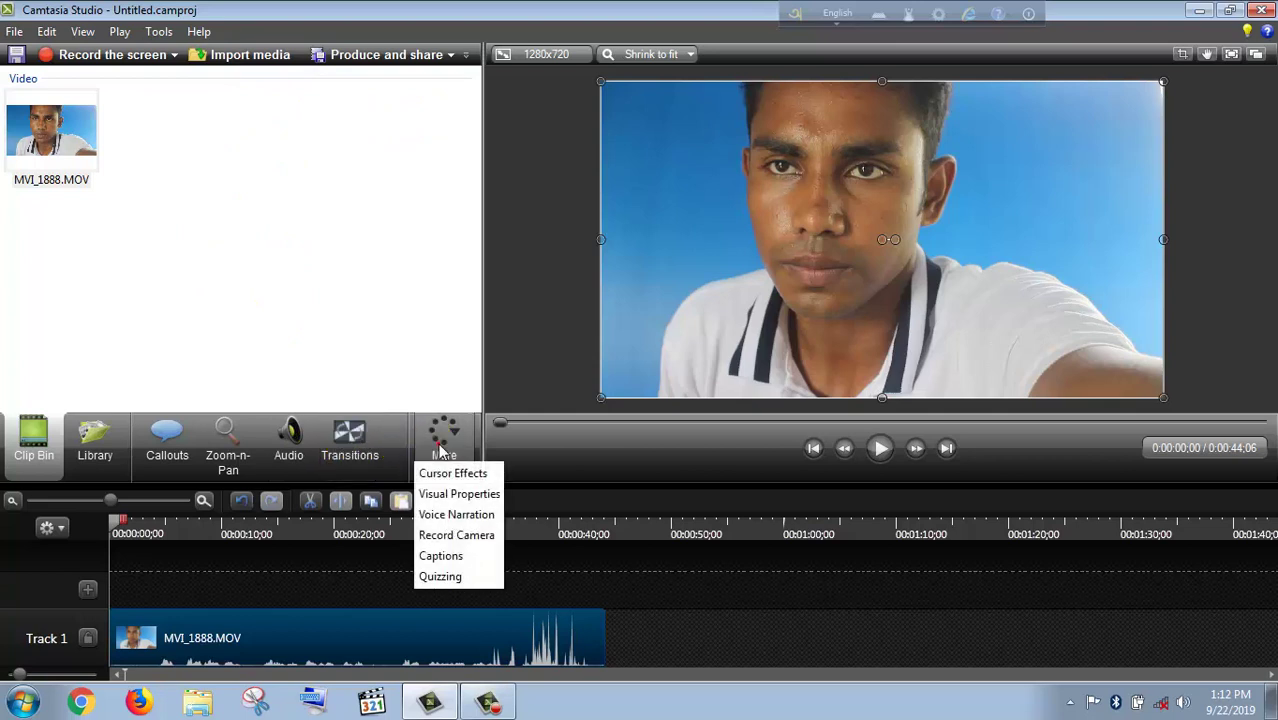
click(485, 503)
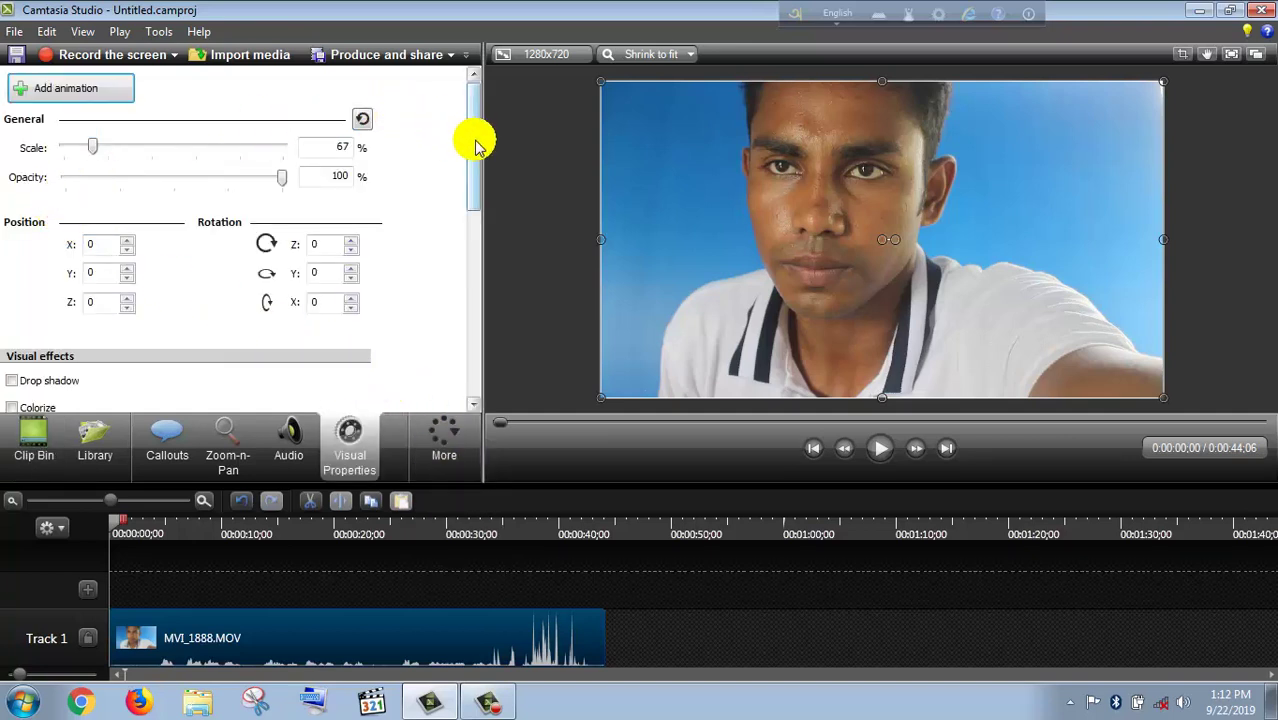
drag(476, 146, 488, 215)
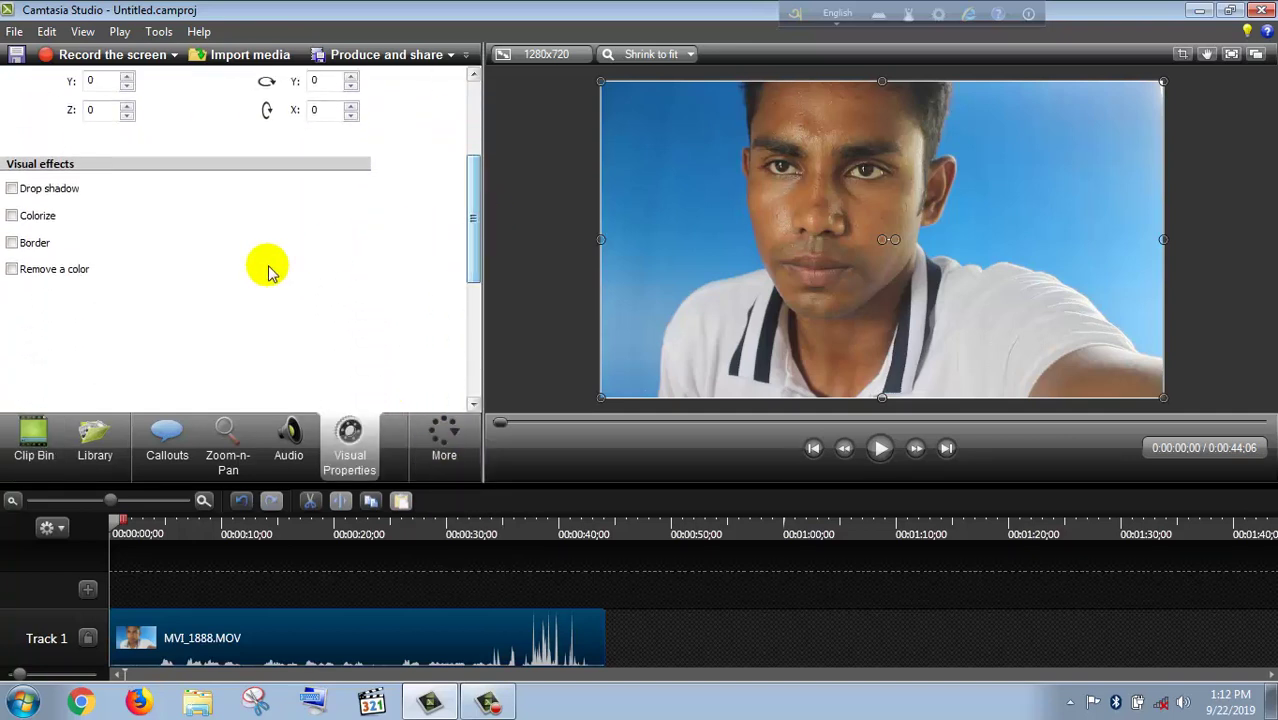
click(11, 270)
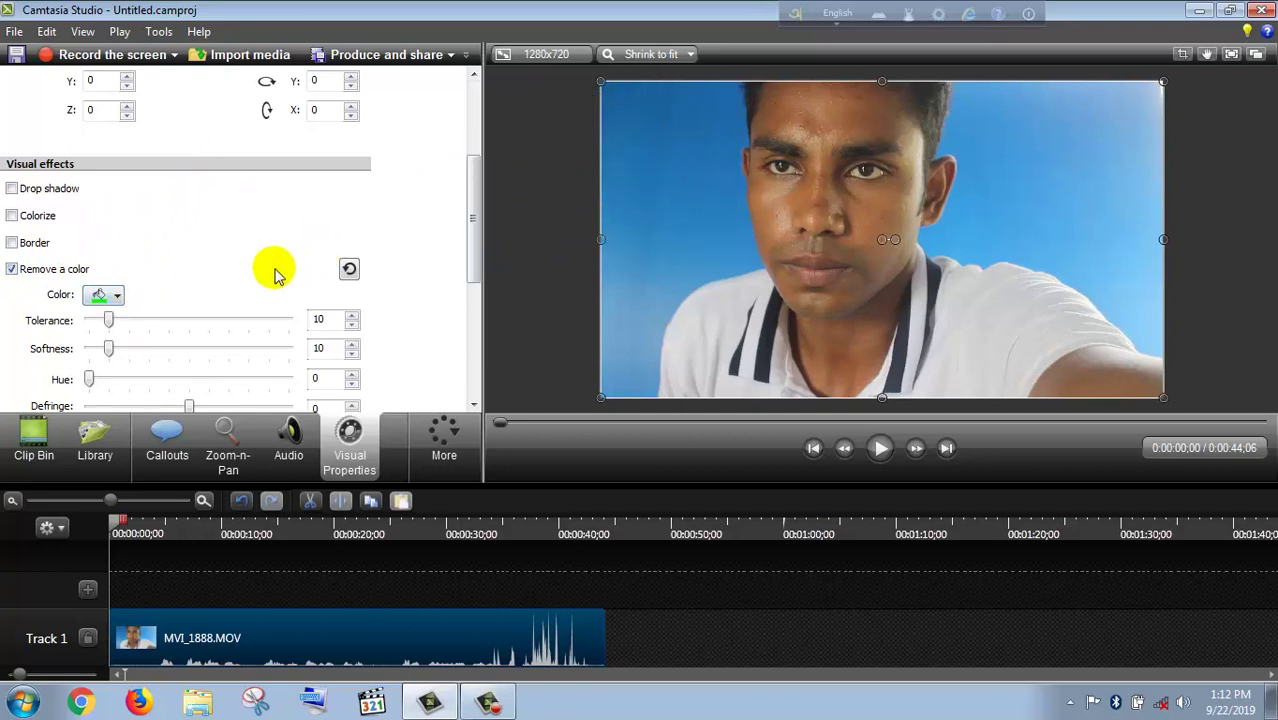
click(117, 298)
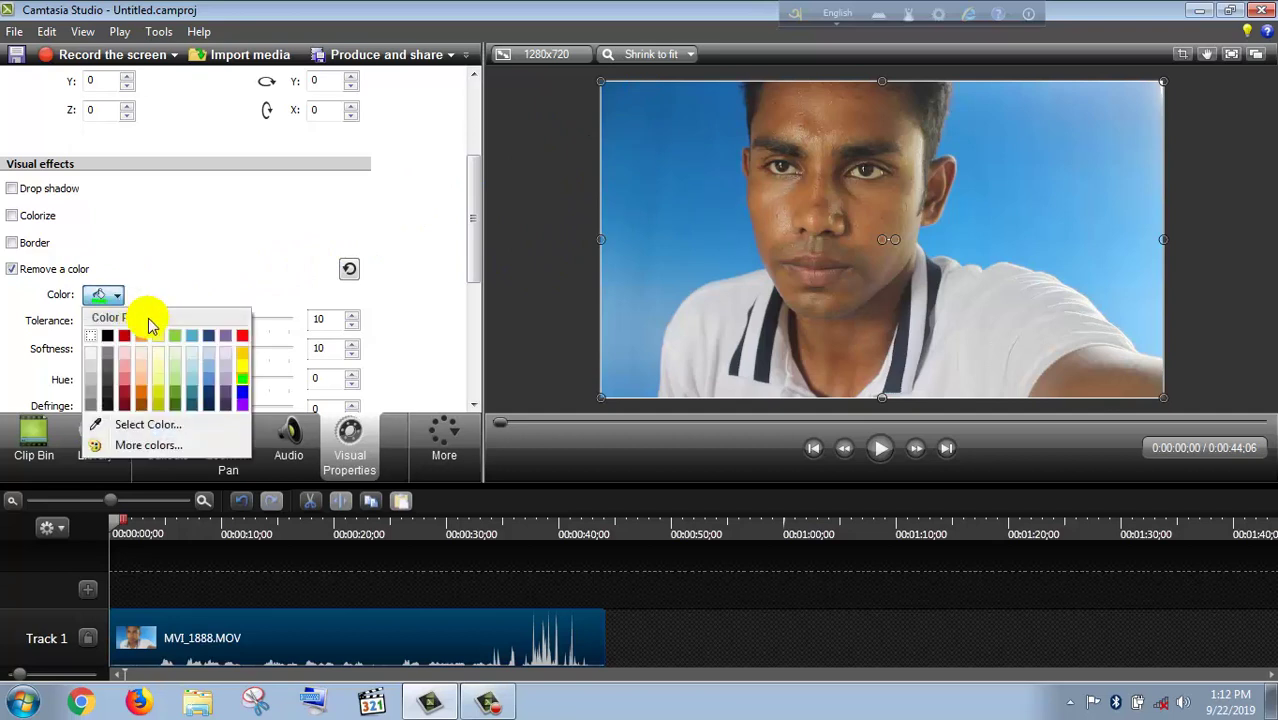
click(194, 344)
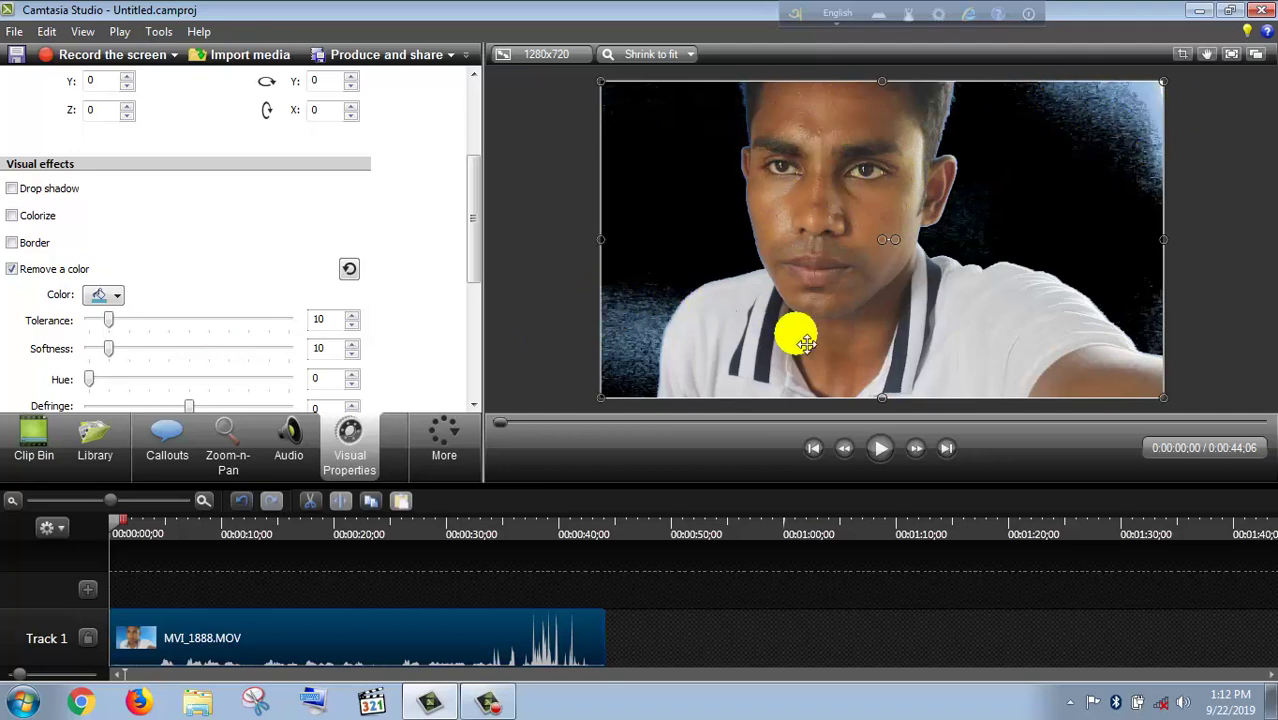
click(882, 450)
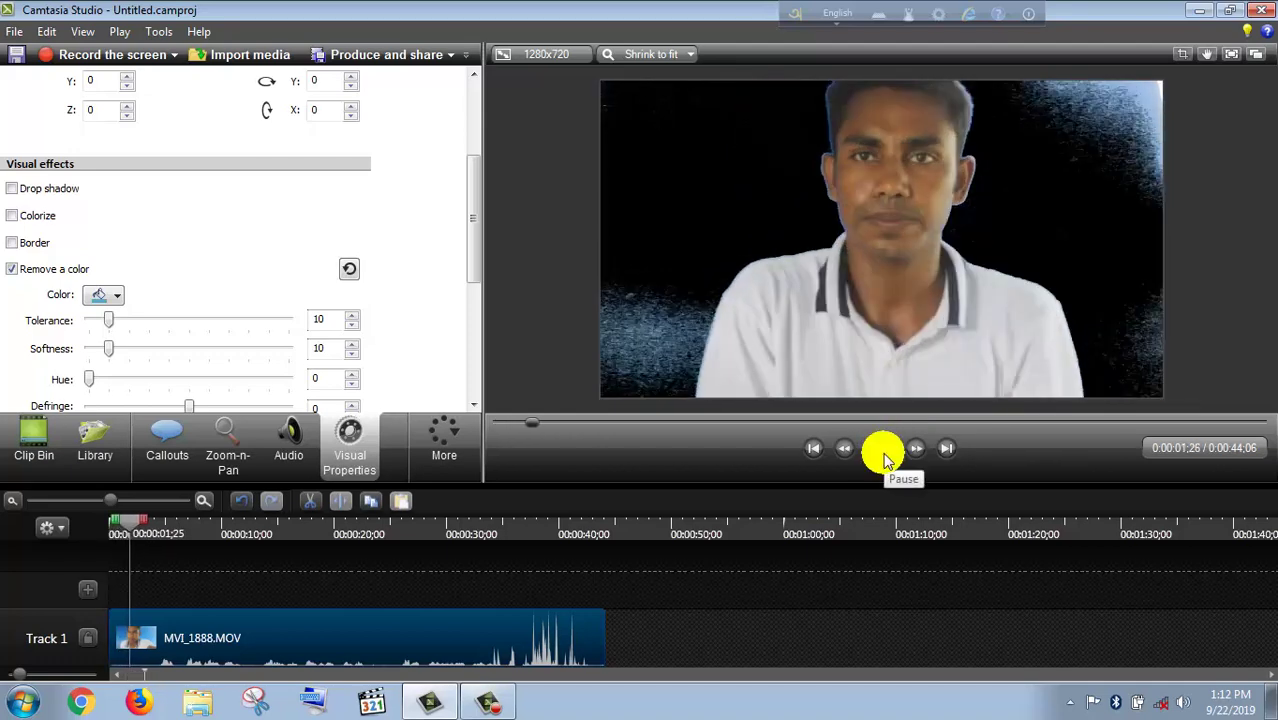
click(882, 452)
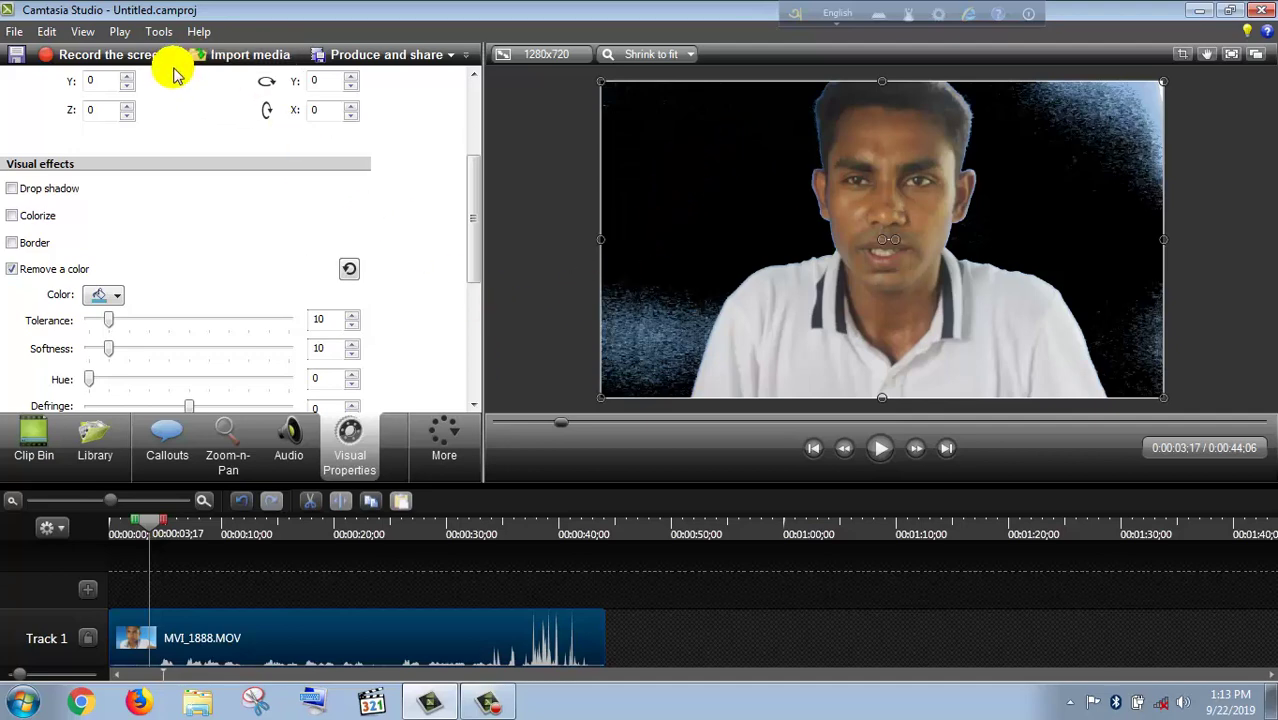
Browse the New folder directory, New Volume (E:) and VIDEO&AUDIO (D:) for another media file to import
click(220, 64)
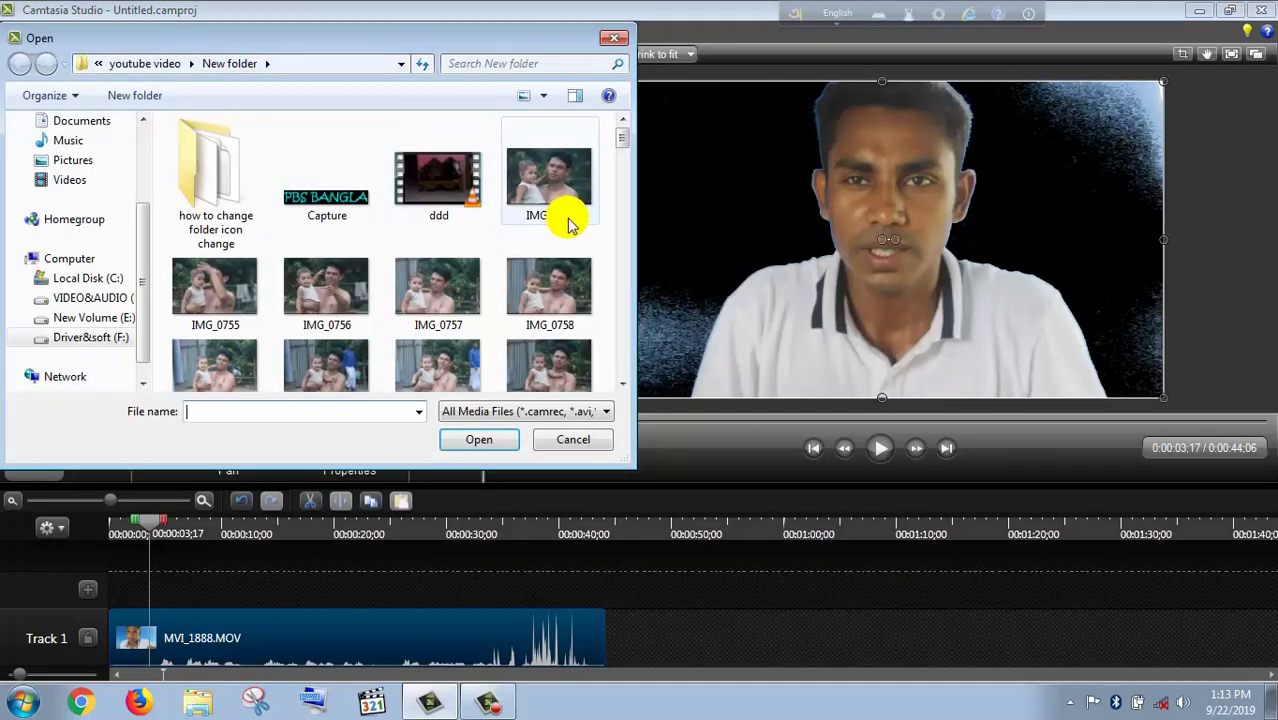
scroll(632, 145, down, 20)
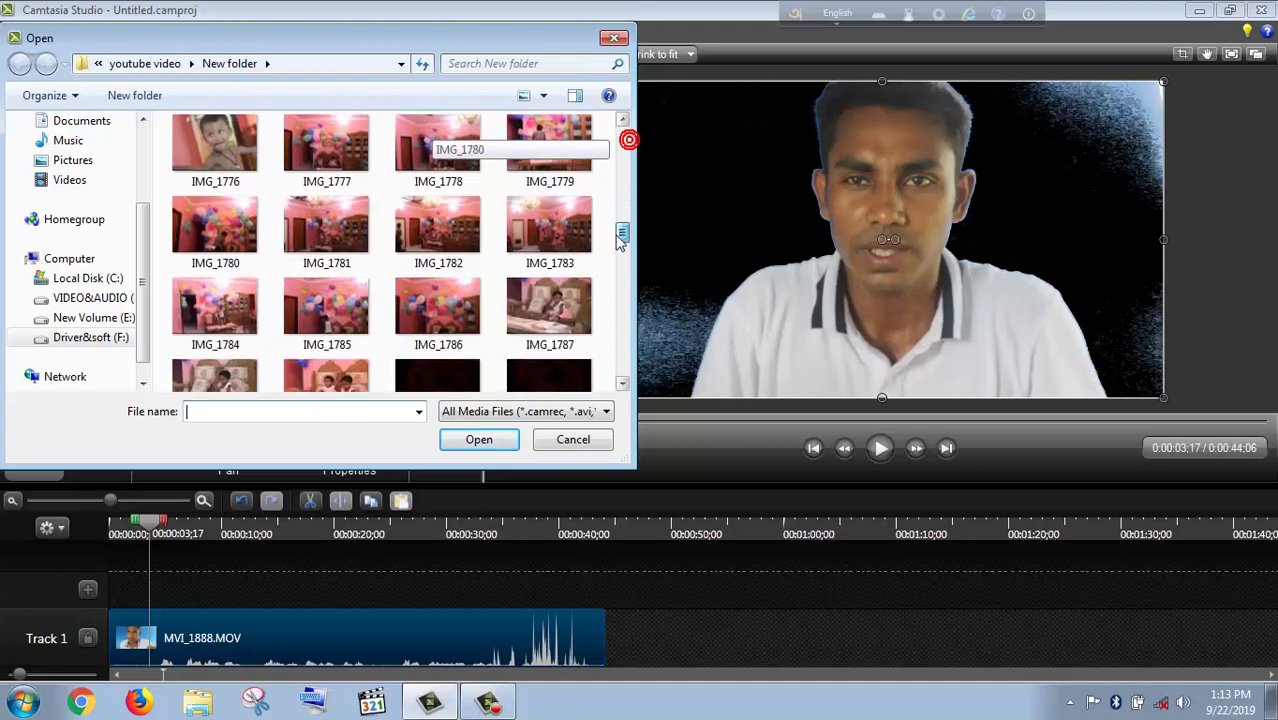
scroll(620, 340, down, 5)
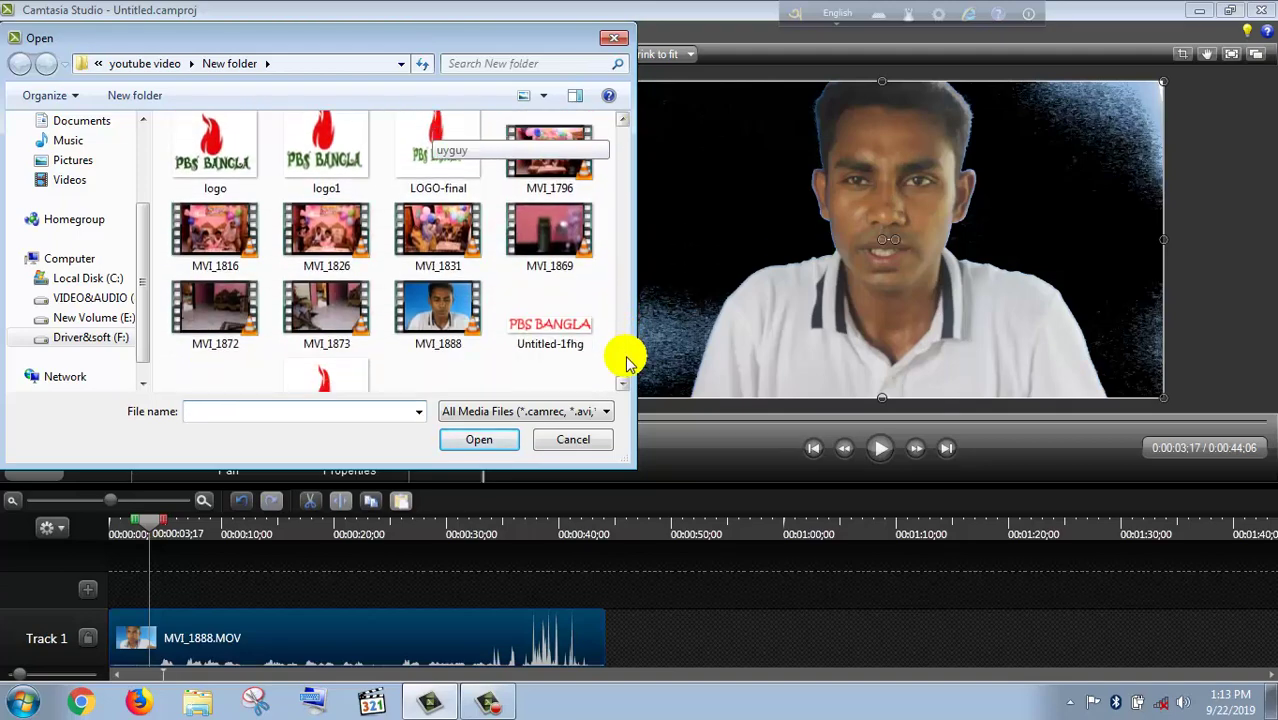
drag(628, 362, 624, 150)
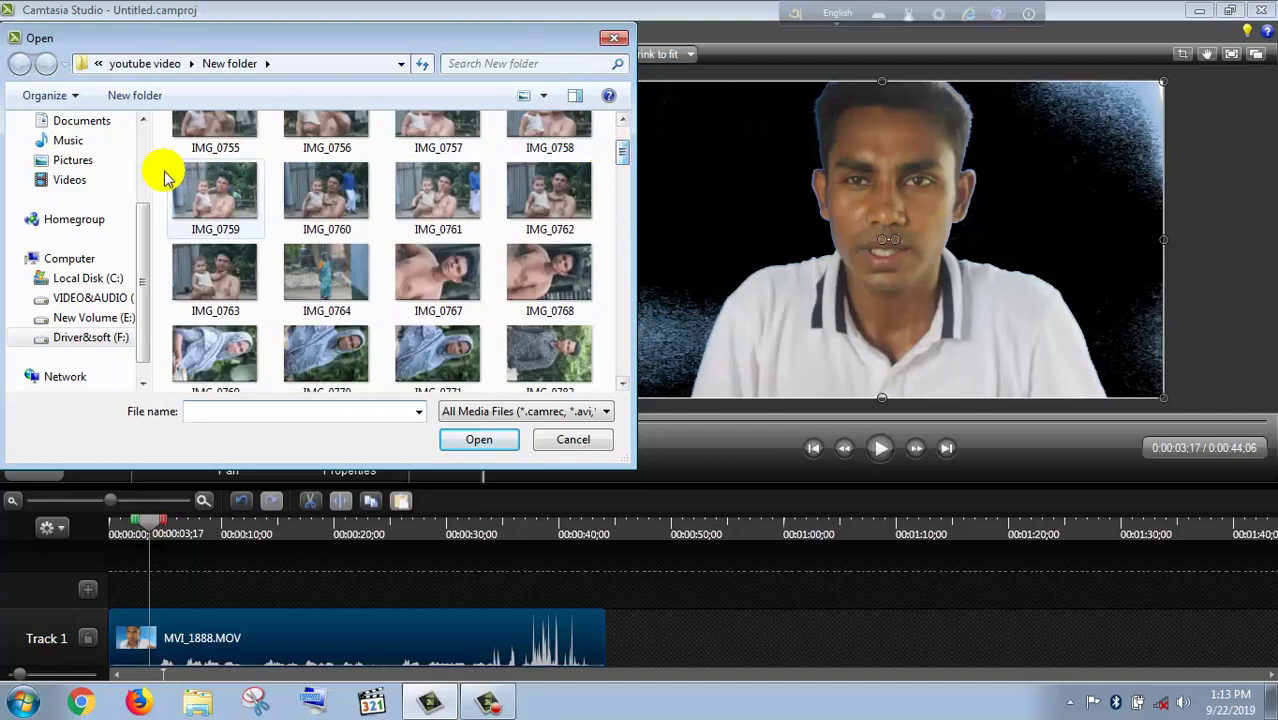
click(95, 317)
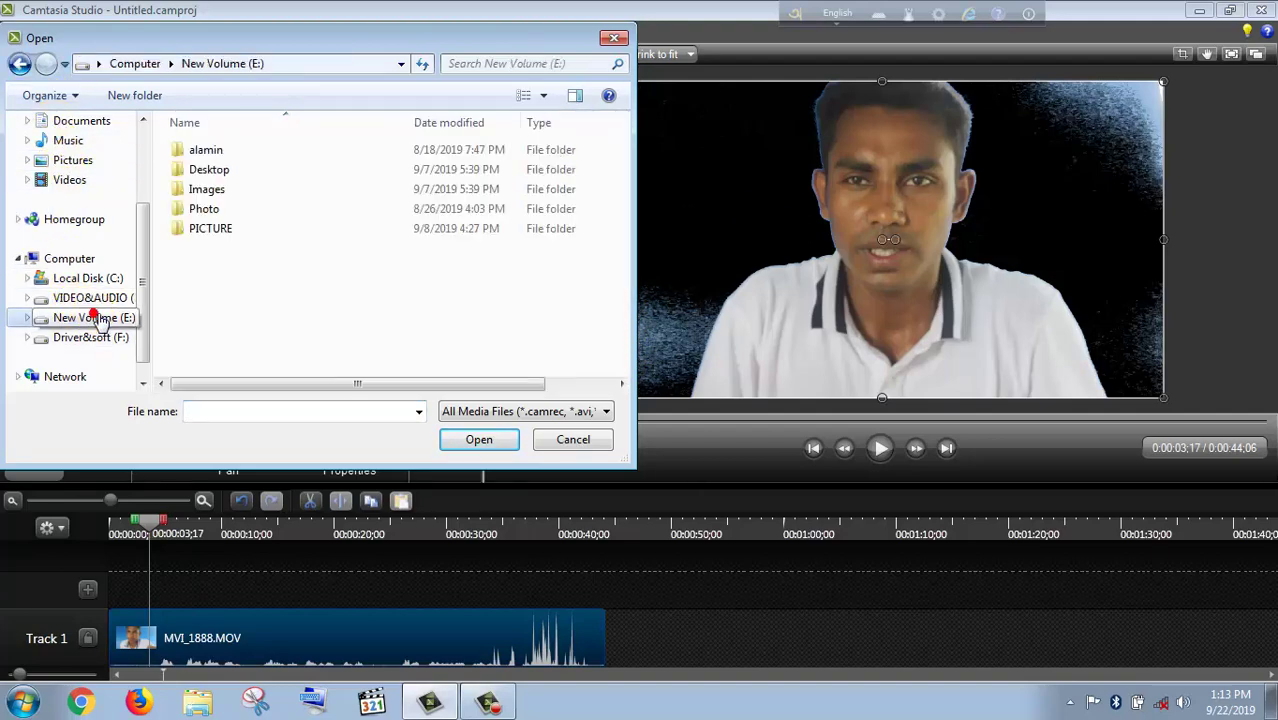
click(115, 298)
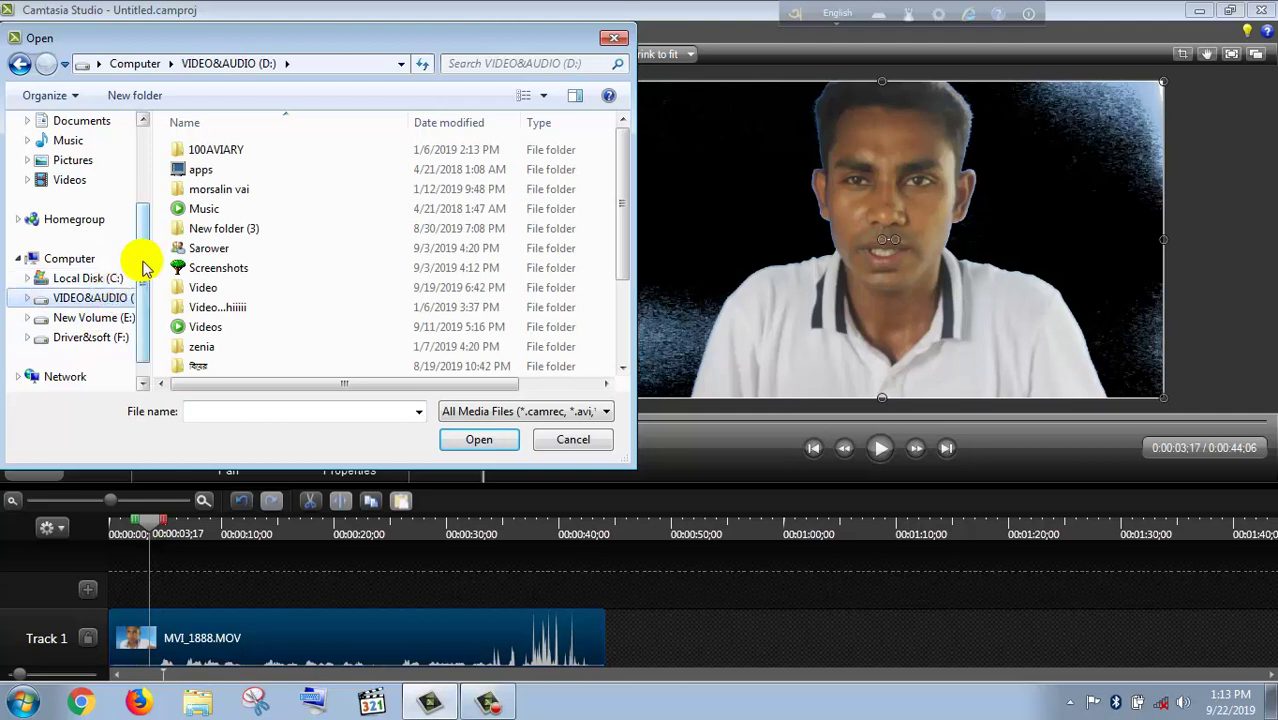
scroll(147, 285, down, 1)
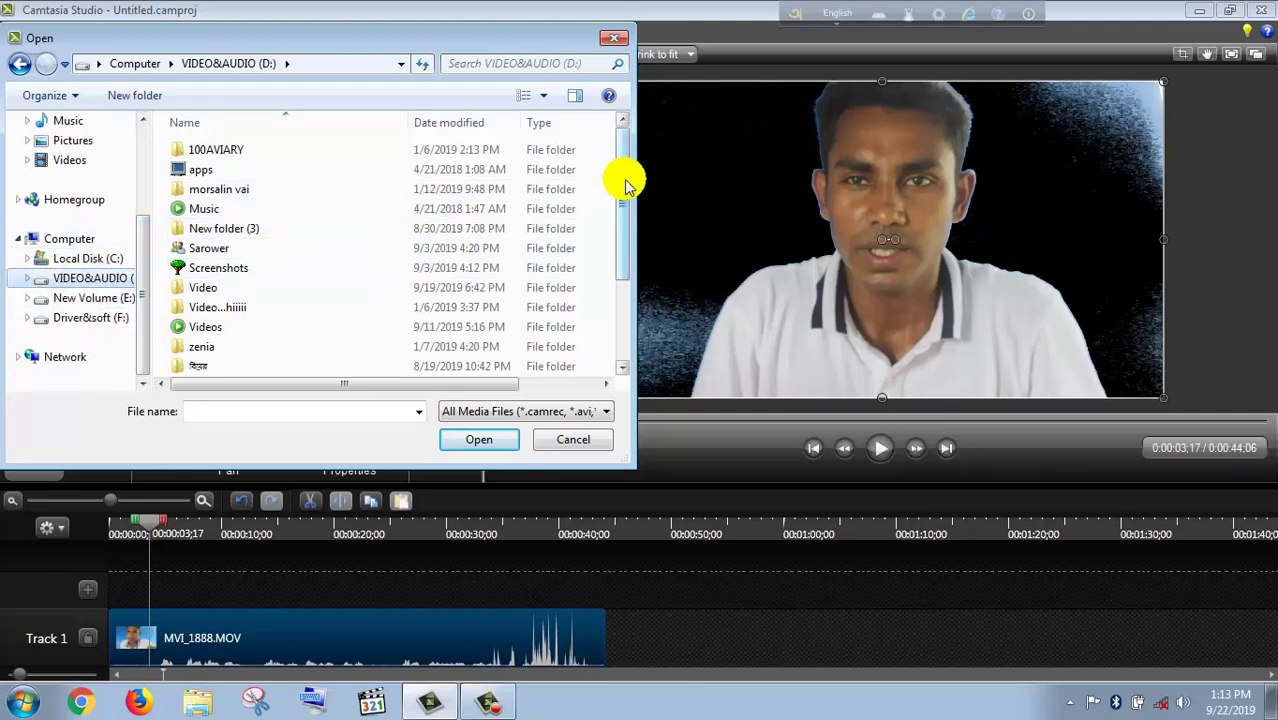
drag(624, 179, 491, 103)
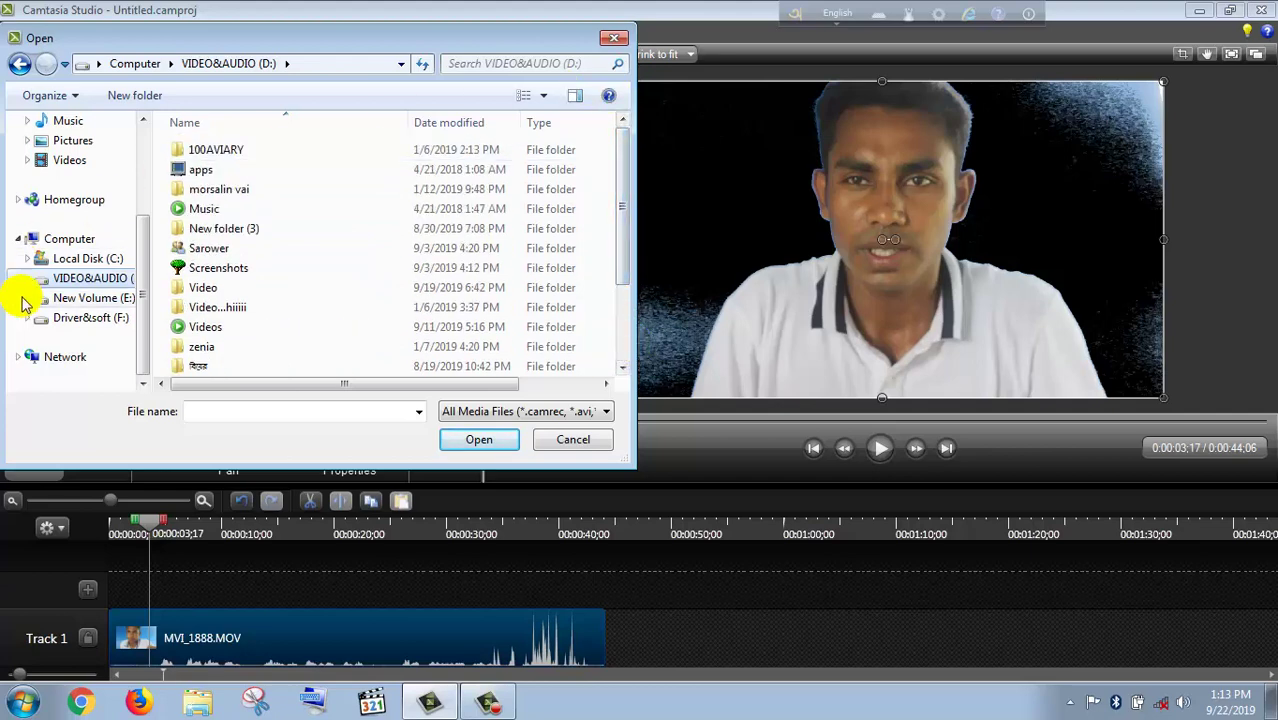
Import the video "how to screen shot in pc" from the eidited video folder on the Desktop
drag(150, 240, 170, 108)
click(84, 153)
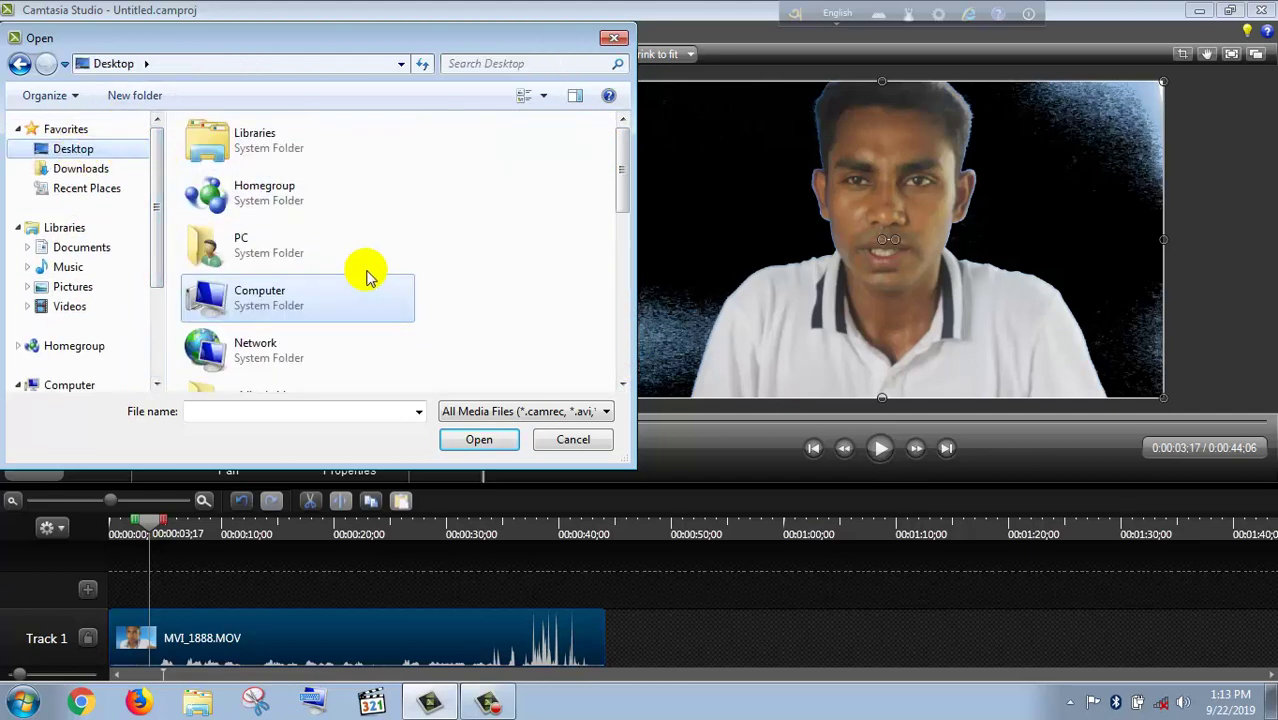
scroll(500, 240, down, 5)
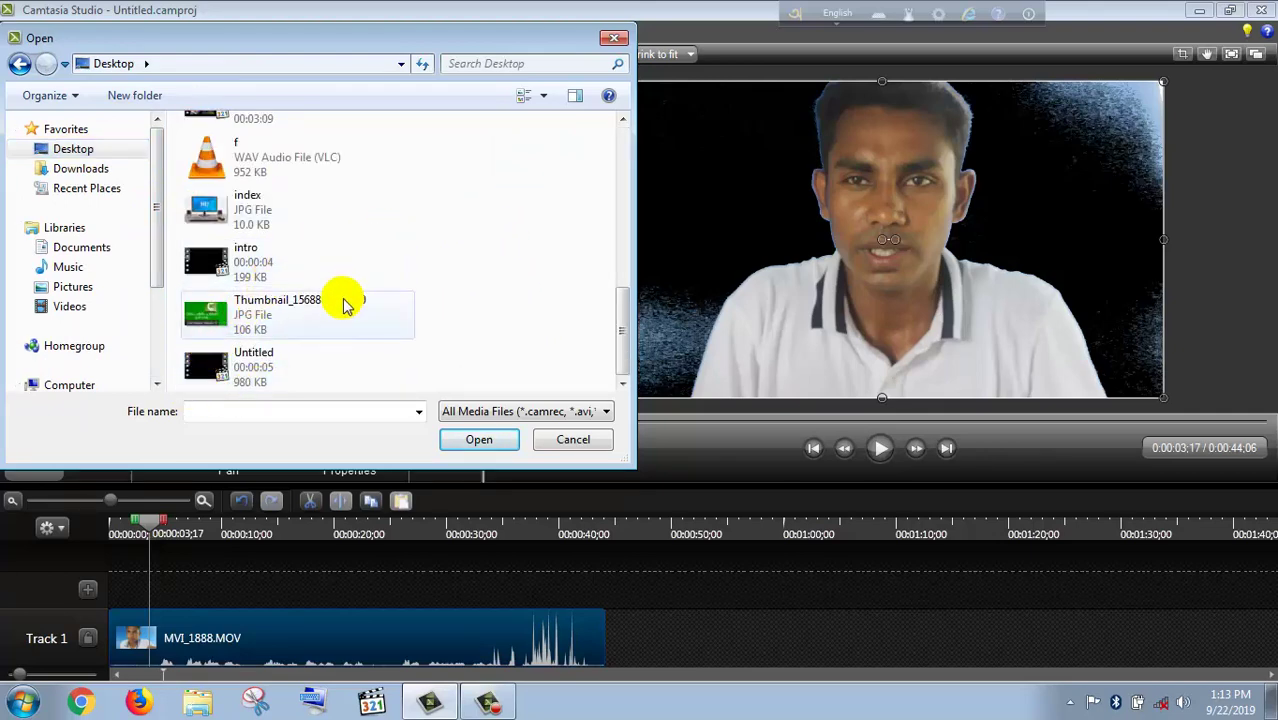
scroll(379, 305, up, 10)
scroll(372, 310, down, 2)
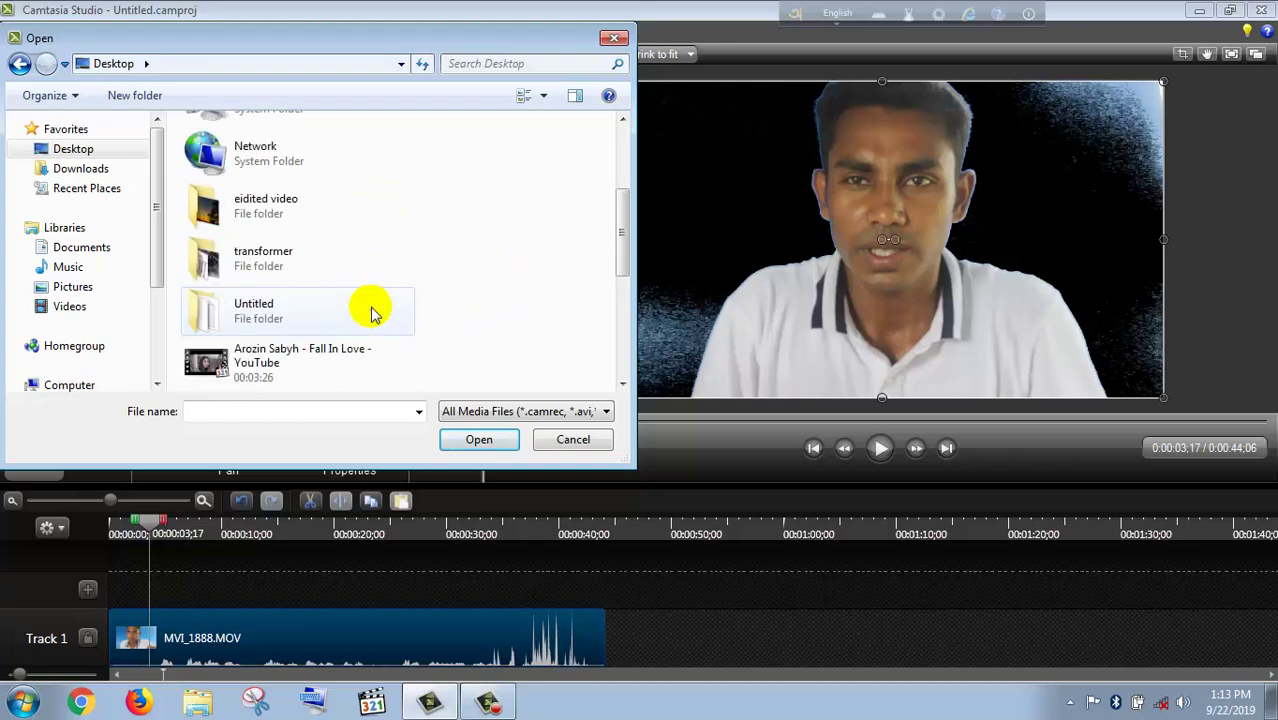
double_click(283, 221)
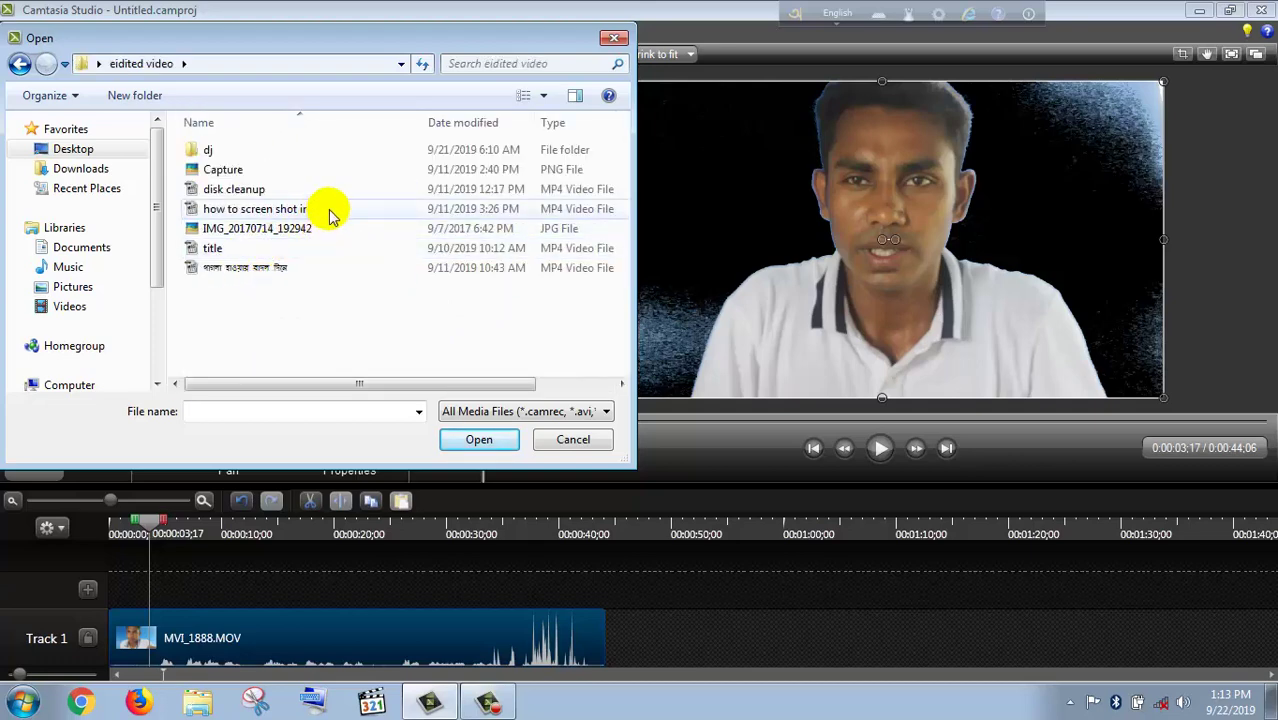
click(329, 208)
click(479, 439)
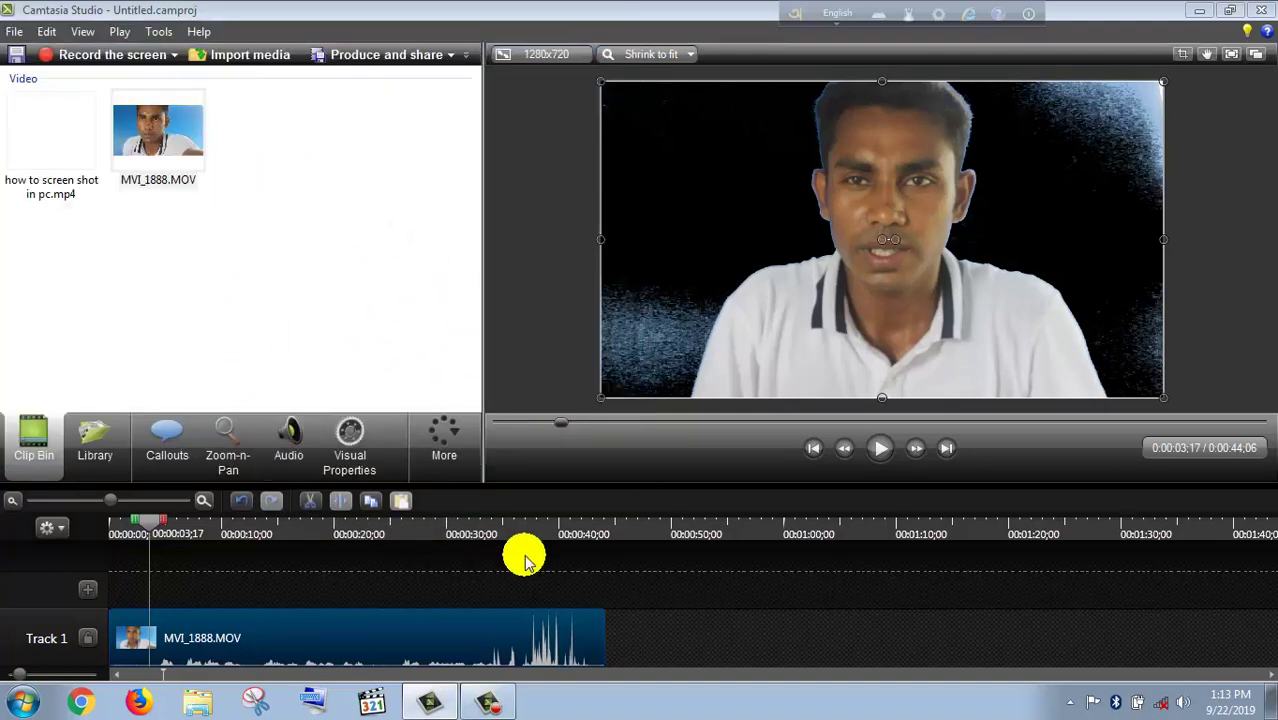
Add the "how to screen shot in pc" video to Track 1 after the MVI_1888 clip
click(931, 610)
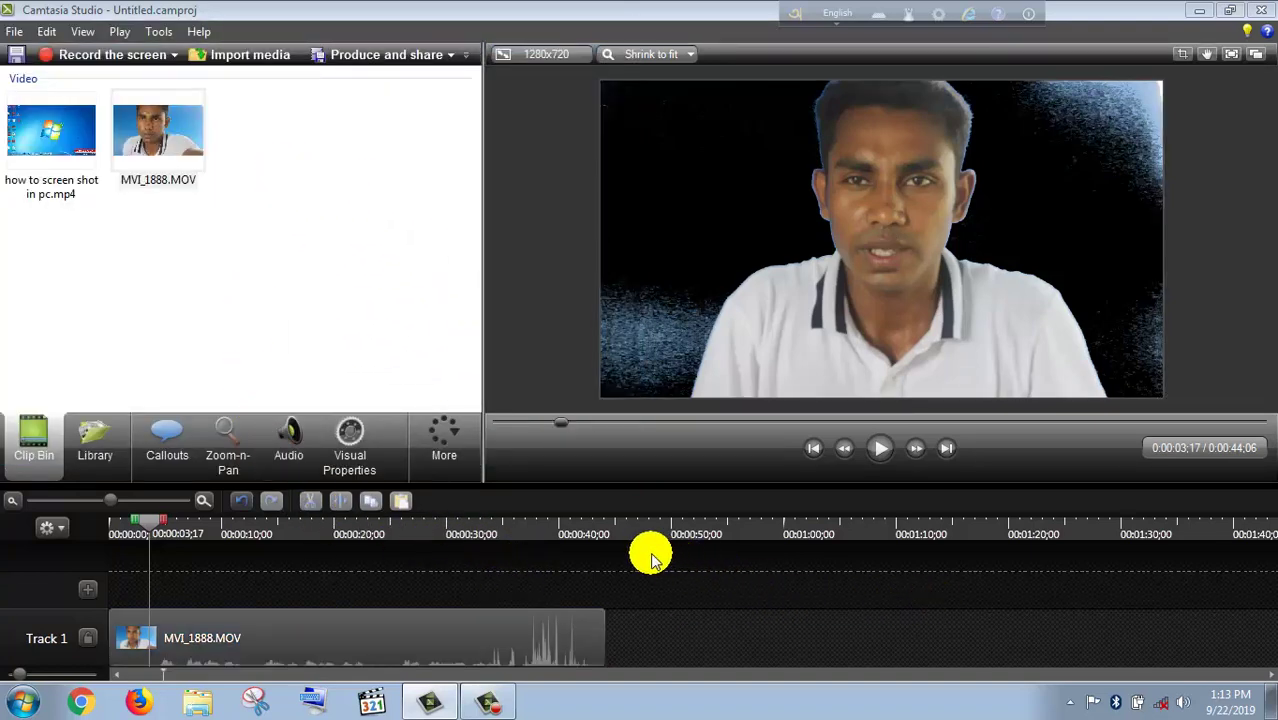
click(65, 130)
drag(211, 433, 656, 638)
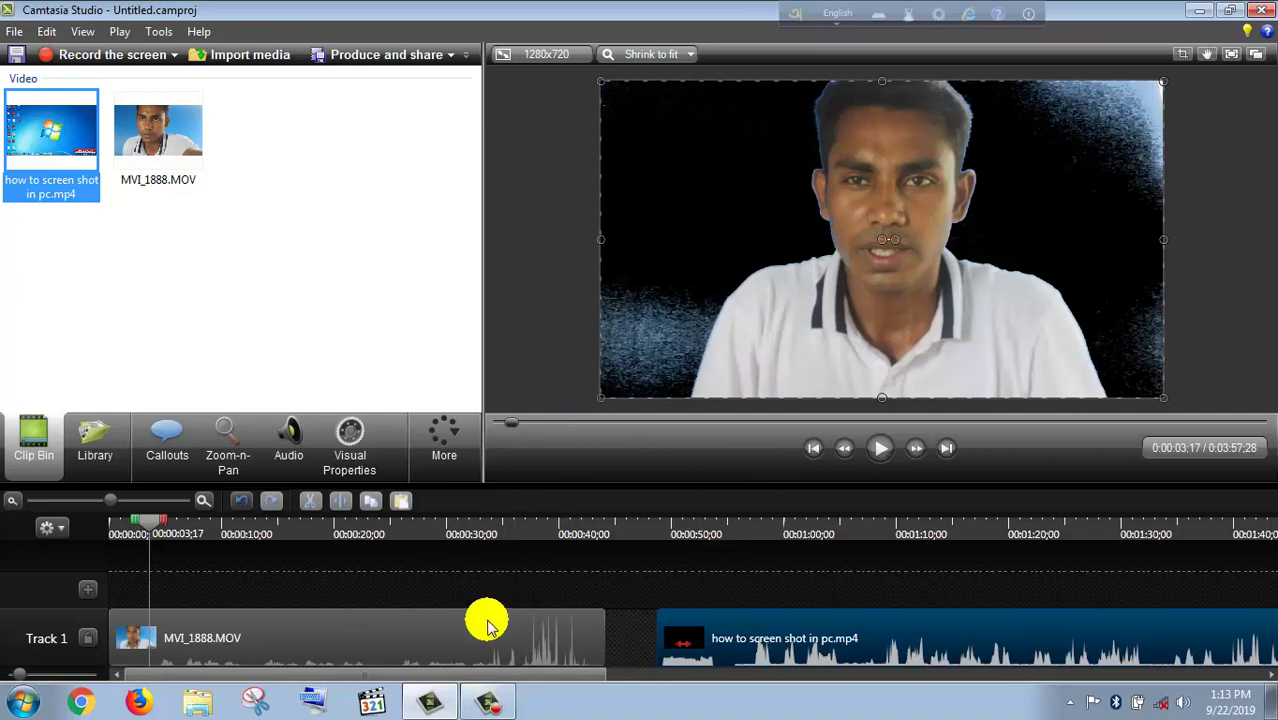
Stack the MVI_1888 clip on Track 2 above the screenshot video at the start of Track 1 and preview the overlay
drag(487, 625, 485, 571)
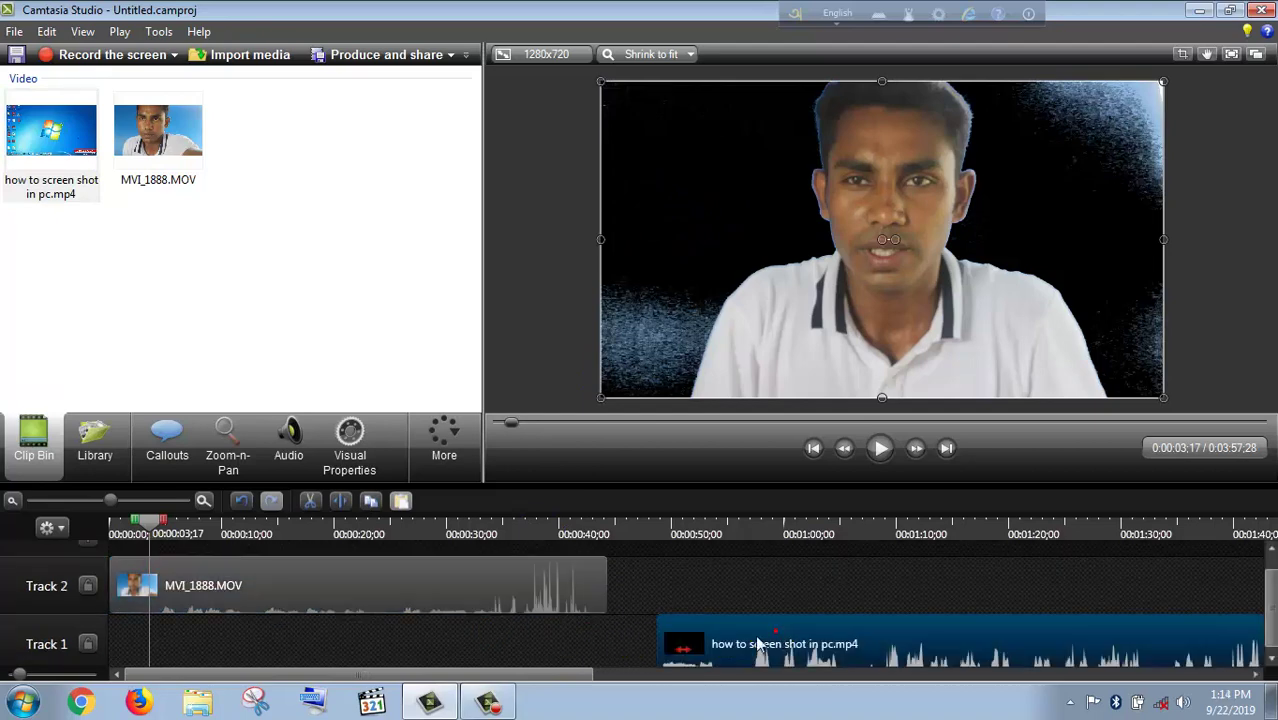
drag(760, 644, 208, 676)
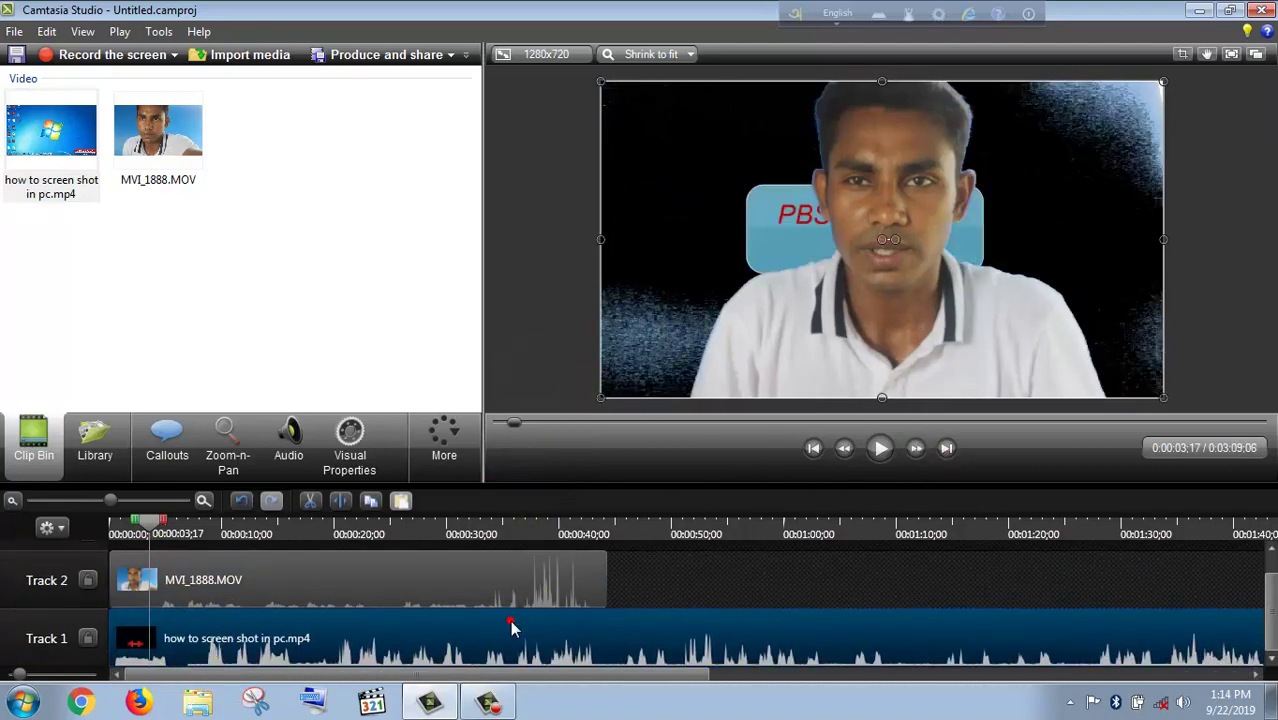
click(878, 449)
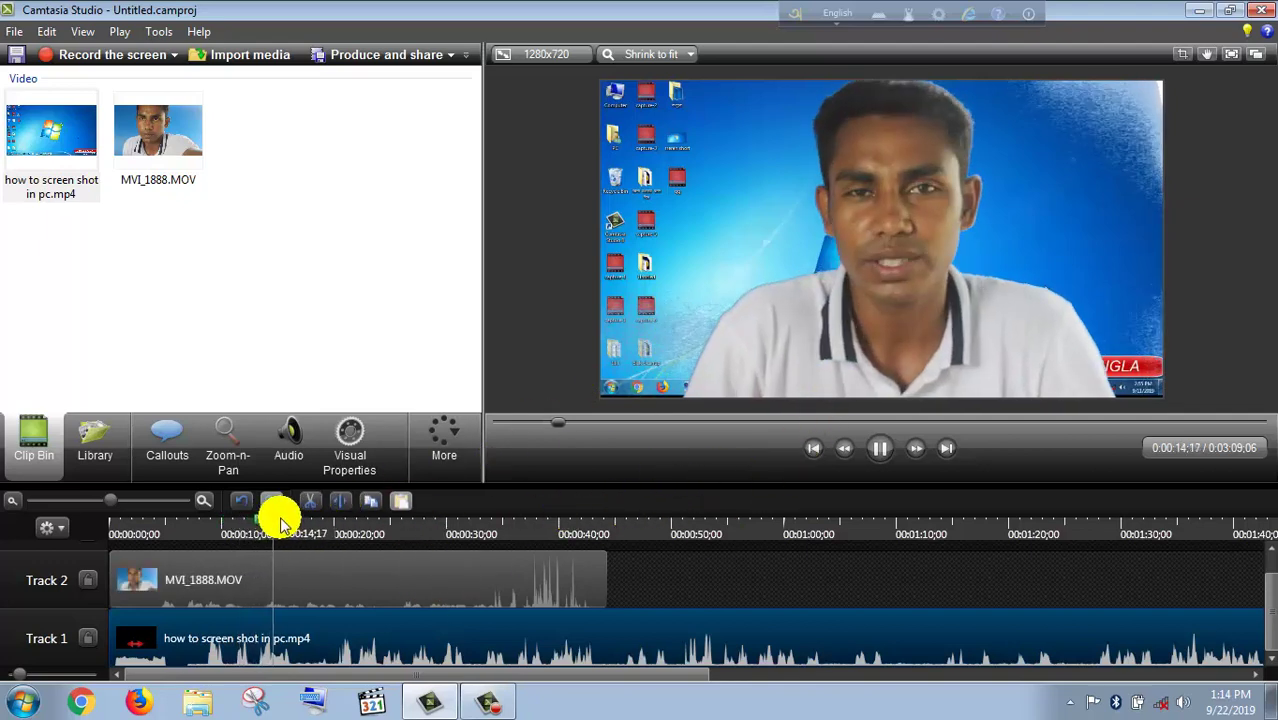
Shrink the MVI_1888 clip to under half the canvas width and place it in the canvas's lower-right corner
click(874, 297)
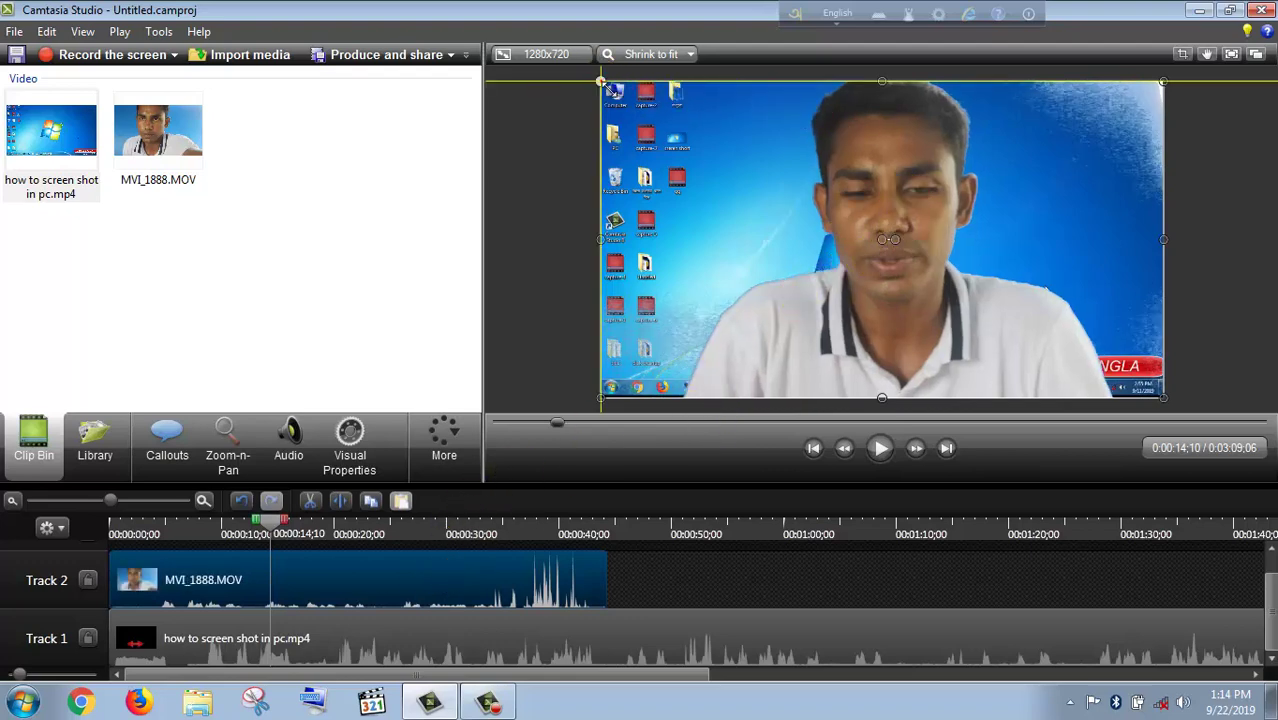
drag(600, 82, 973, 330)
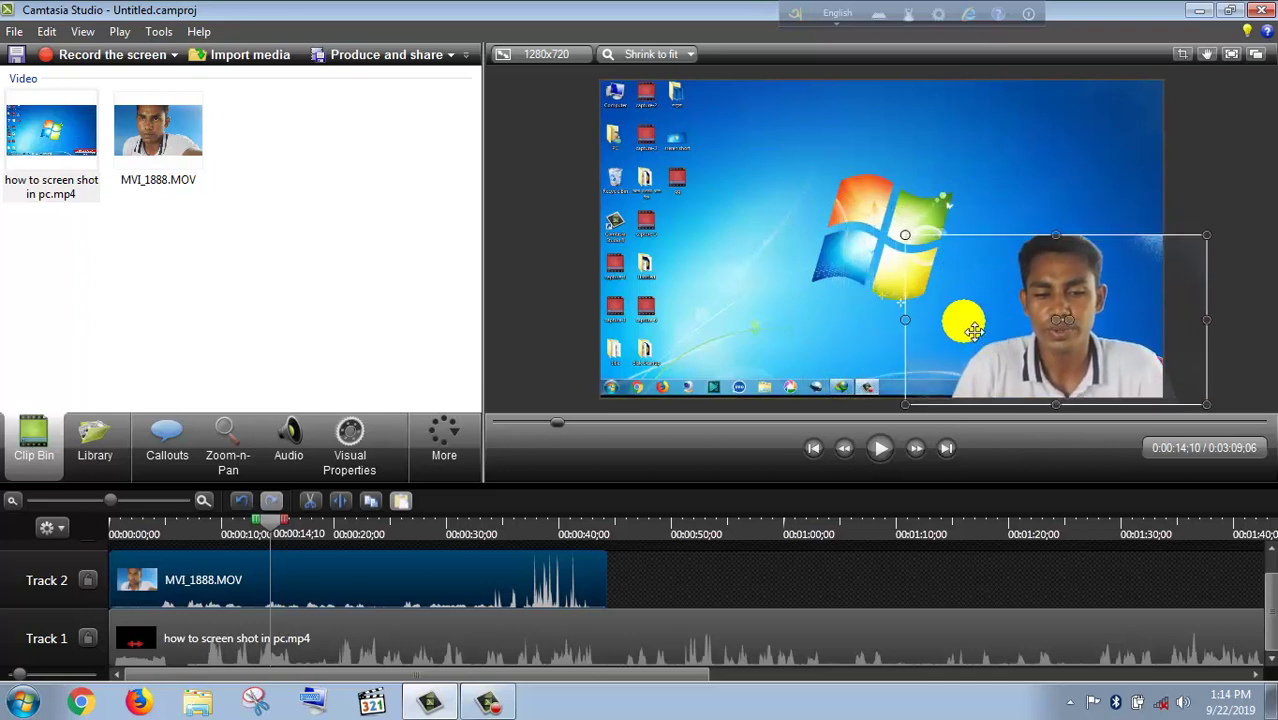
drag(920, 248, 966, 356)
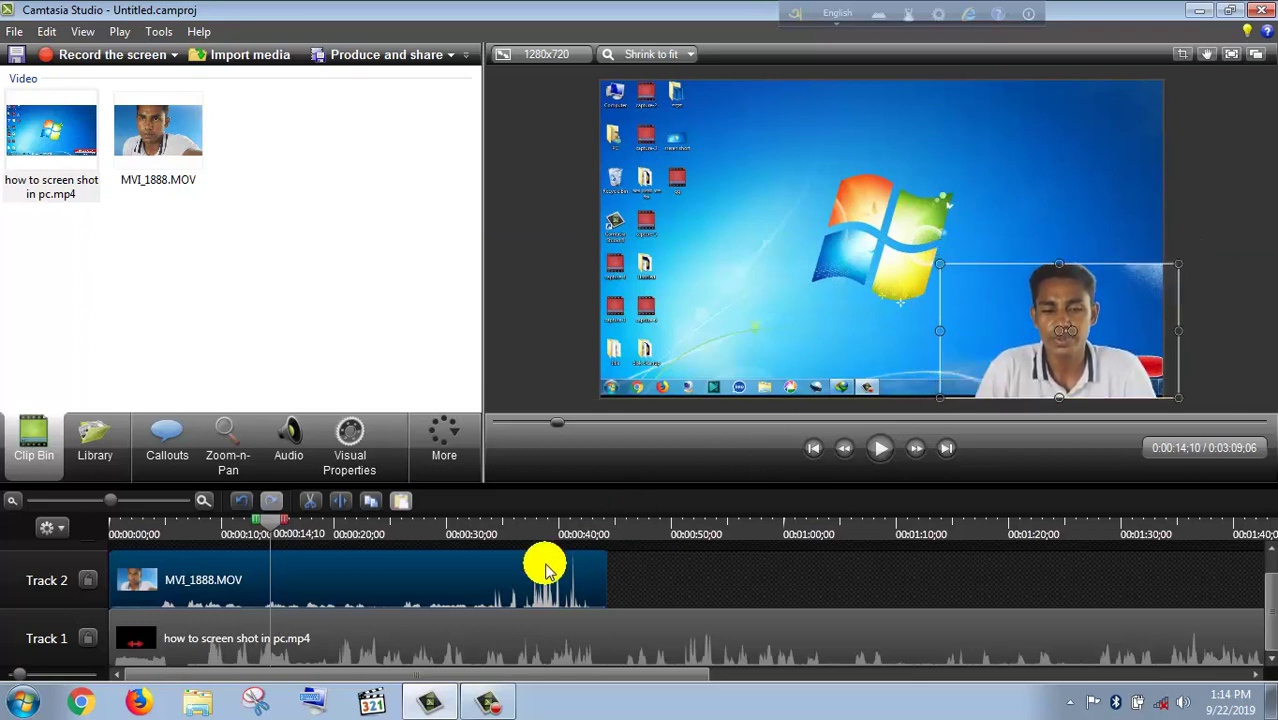
Preview the resized overlay for about two seconds and select the background screenshot video on the canvas
click(879, 448)
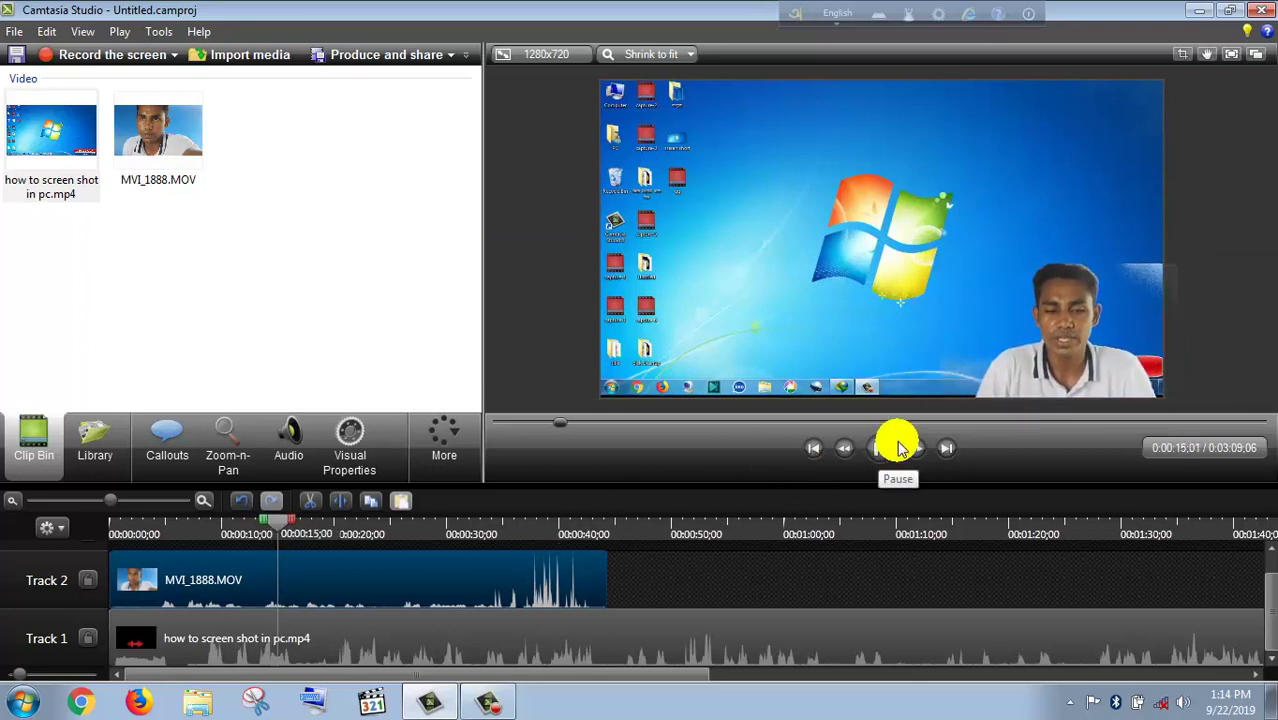
click(879, 448)
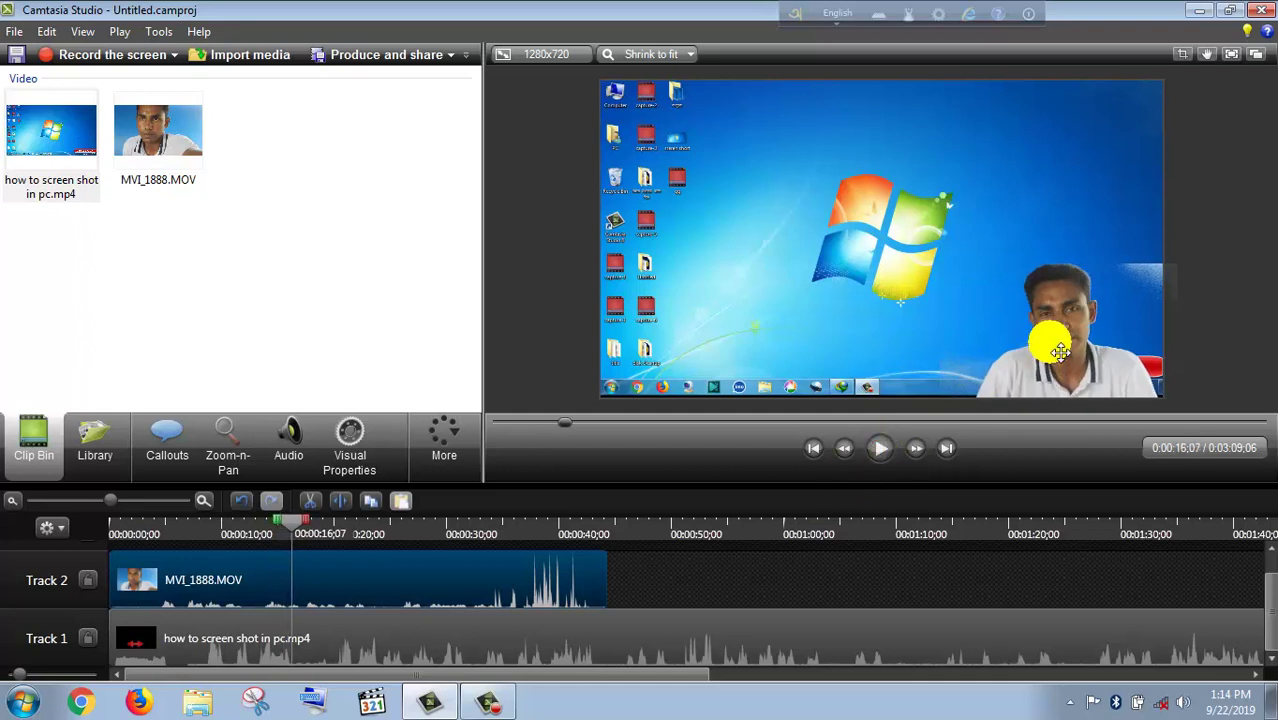
click(803, 173)
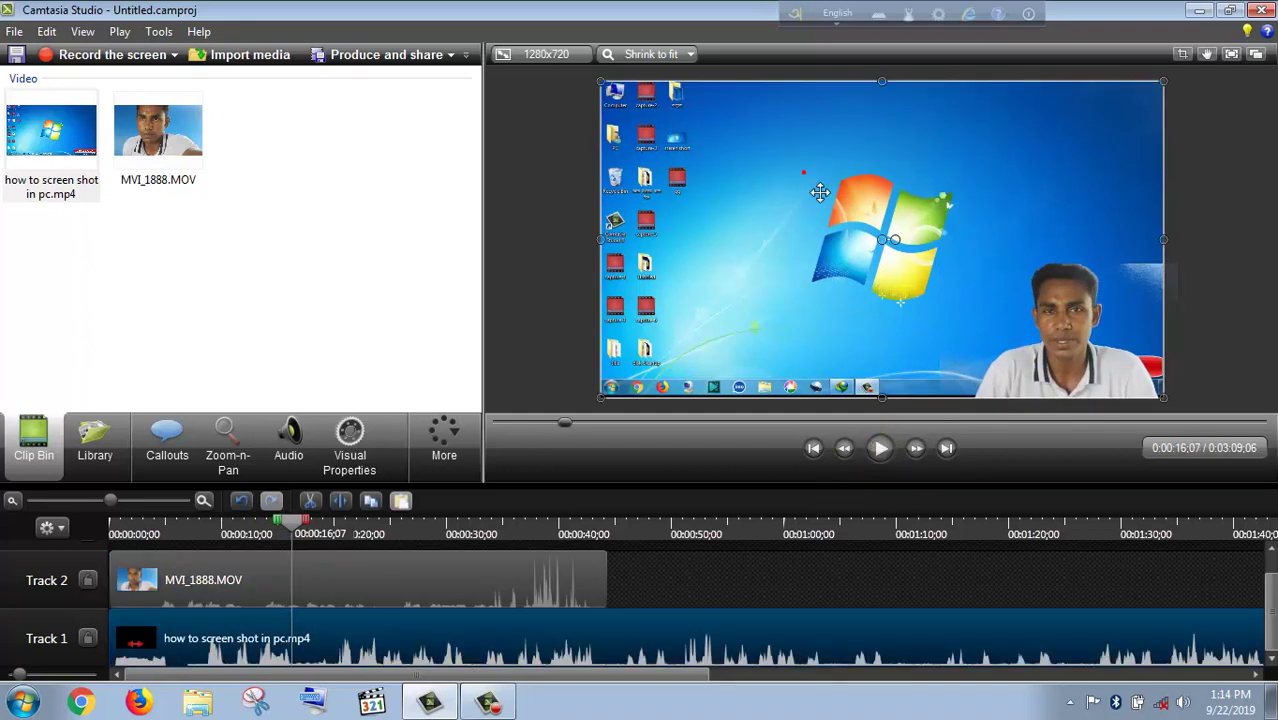